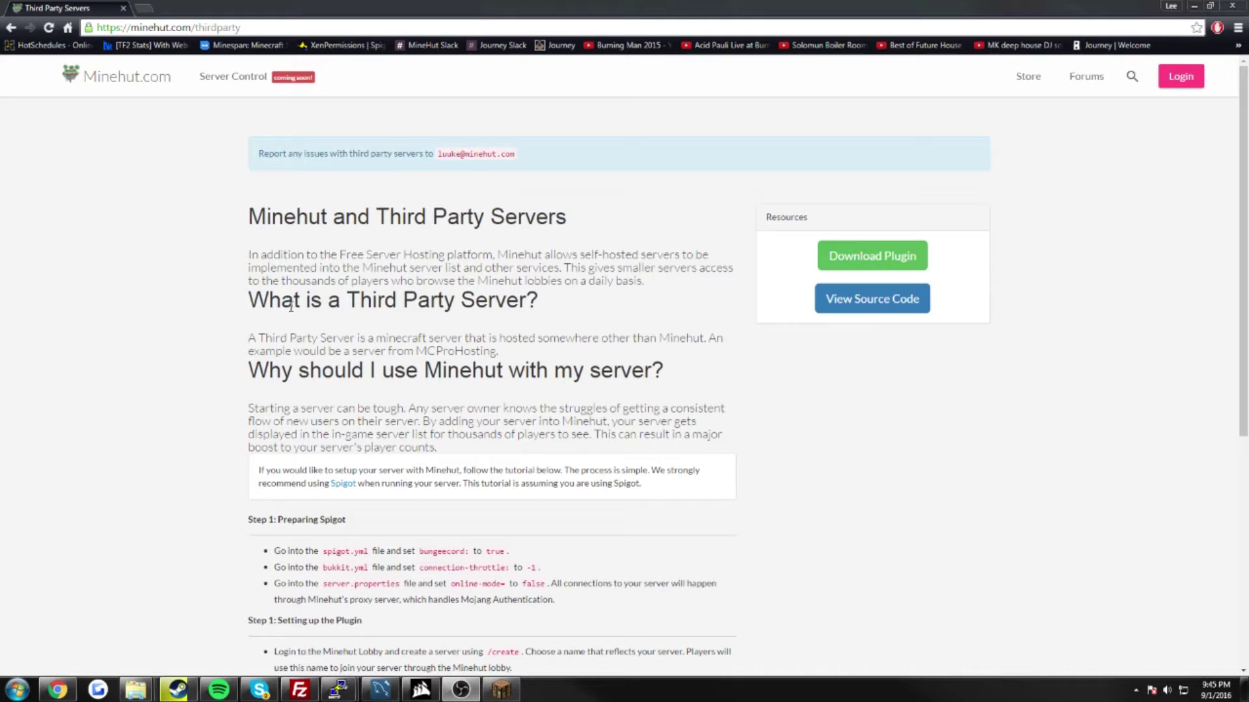
{"action": "scroll", "coordinate": [254, 318], "scroll_direction": "down", "scroll_amount": 3}
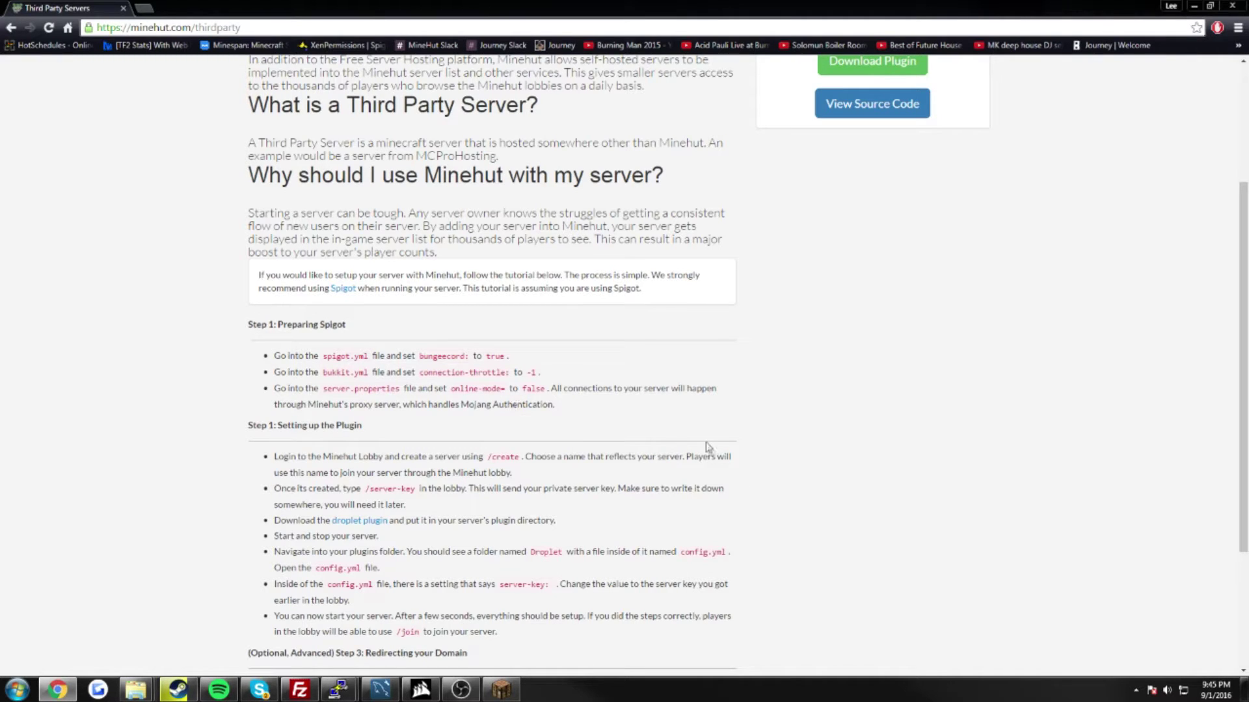
{"action": "scroll", "coordinate": [695, 452], "scroll_direction": "down", "scroll_amount": 3}
{"action": "scroll", "coordinate": [690, 467], "scroll_direction": "up", "scroll_amount": 12}
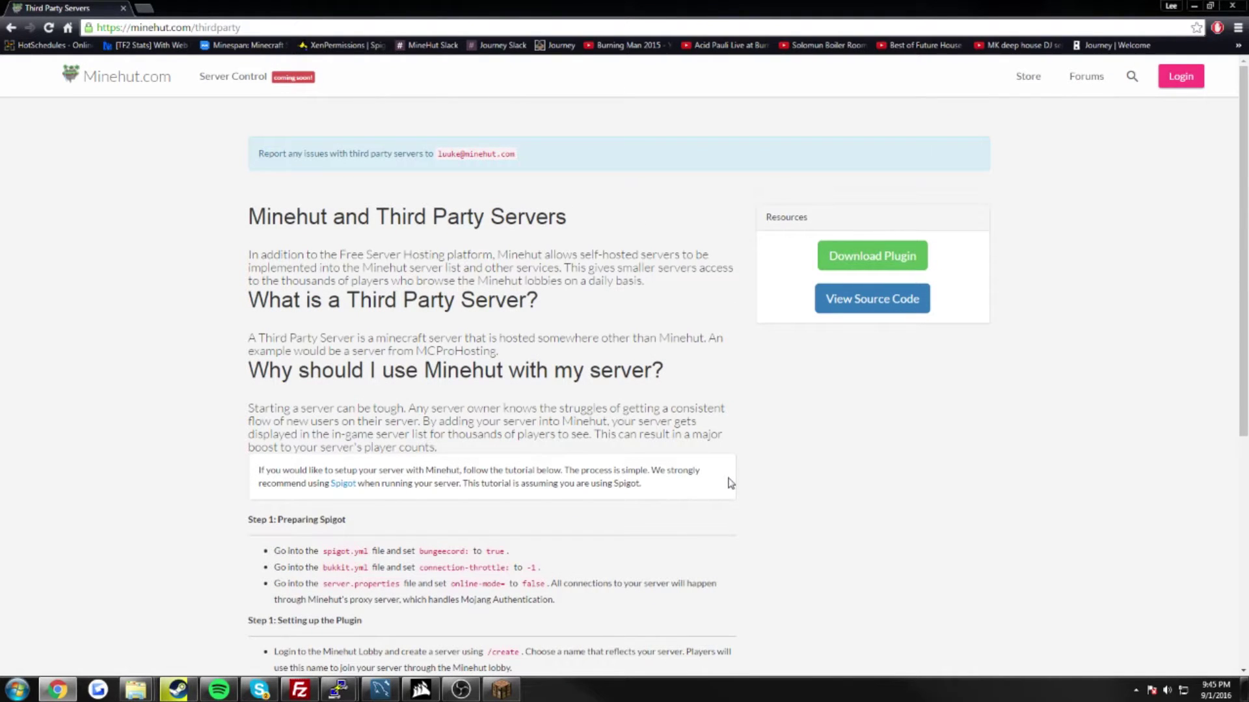
{"action": "triple_click", "coordinate": [748, 233]}
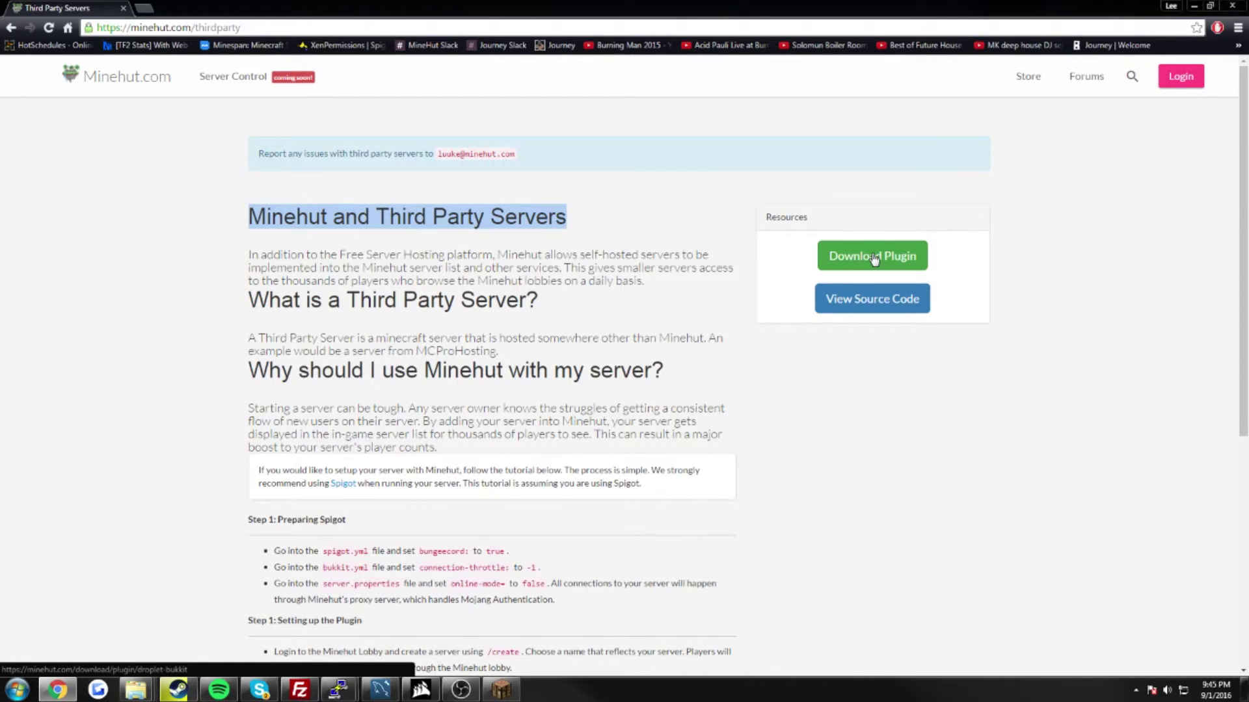
{"action": "left_click", "coordinate": [841, 506]}
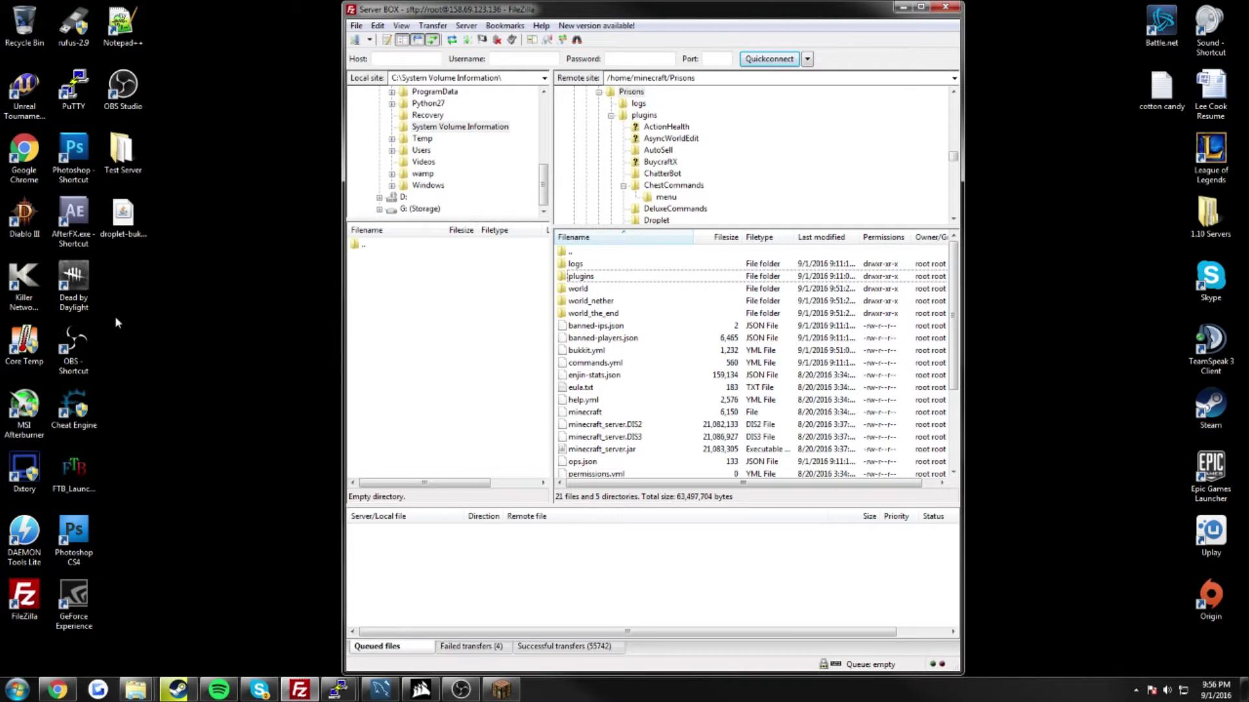
Step: Browse into the server's plugins/Droplet folder to find config.yml
{"action": "left_click", "coordinate": [123, 217]}
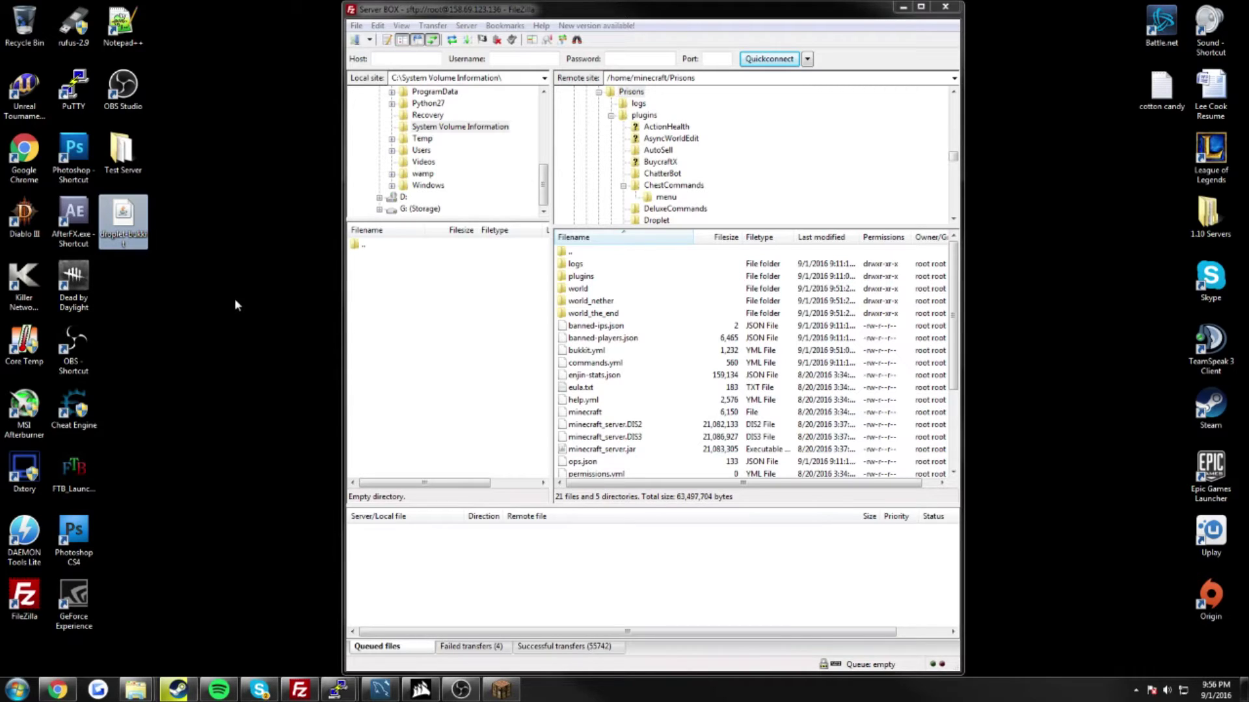
{"action": "left_click", "coordinate": [585, 279]}
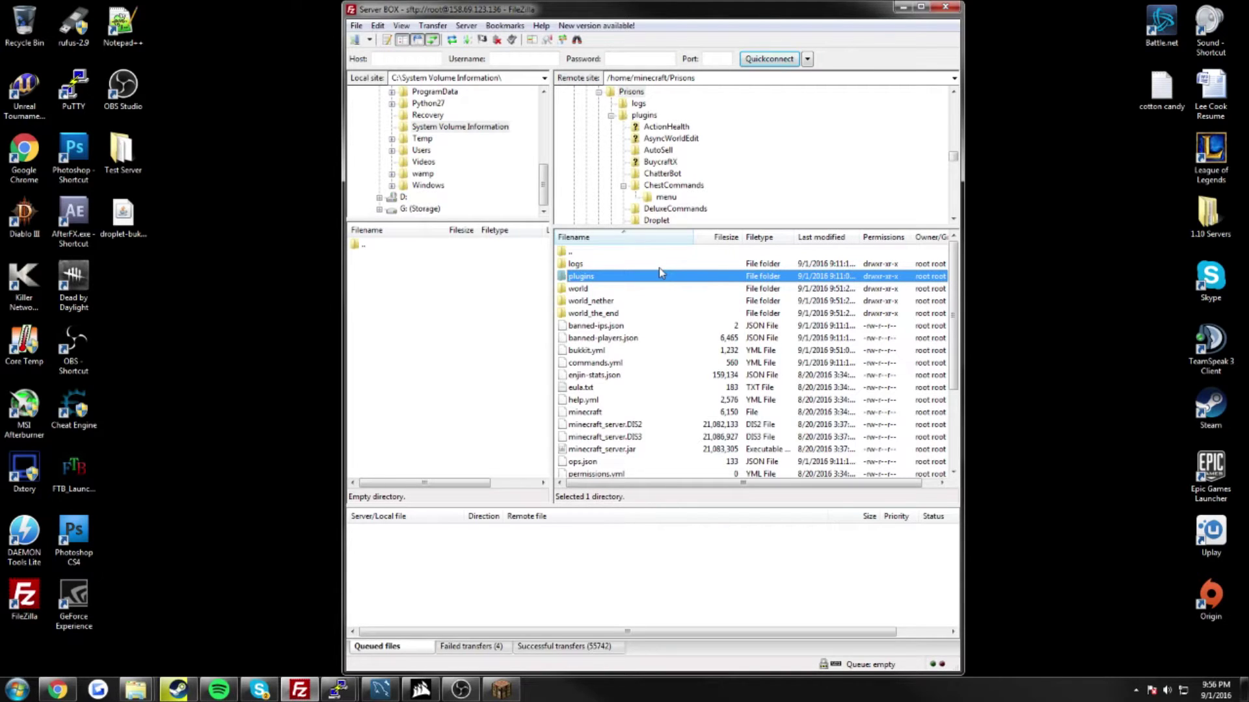
{"action": "left_click_drag", "start_coordinate": [251, 264], "coordinate": [172, 225]}
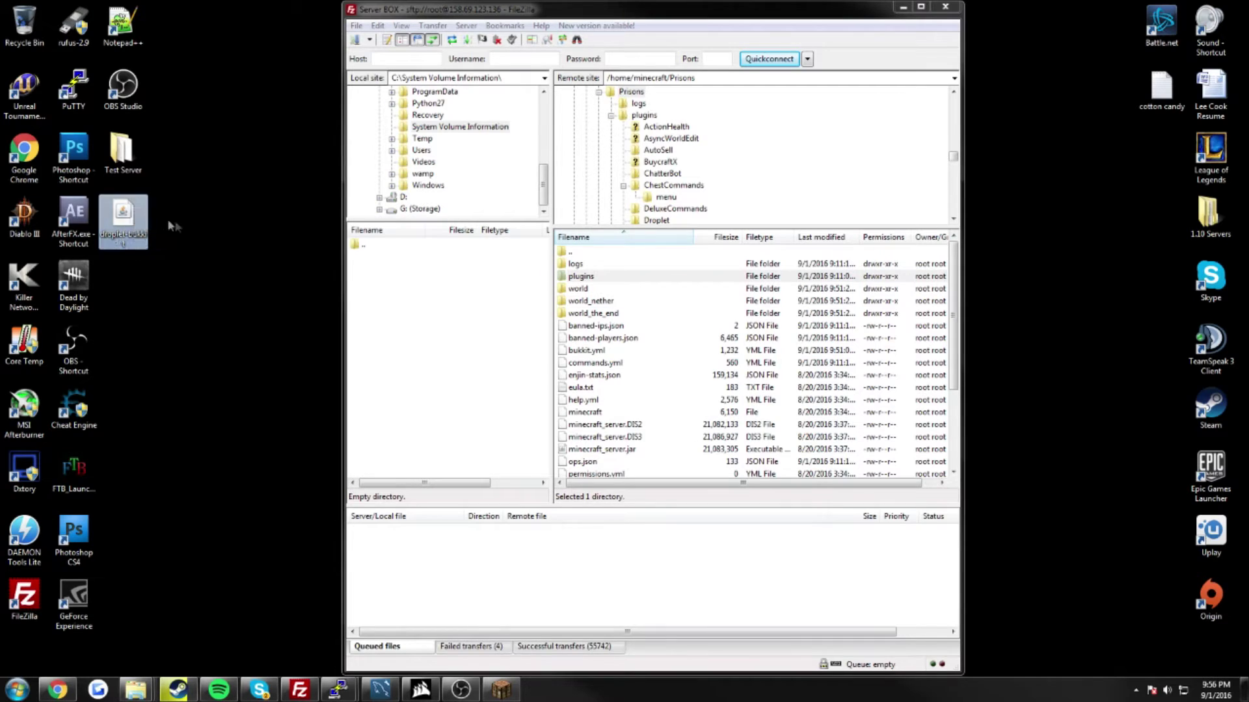
{"action": "double_click", "coordinate": [592, 277]}
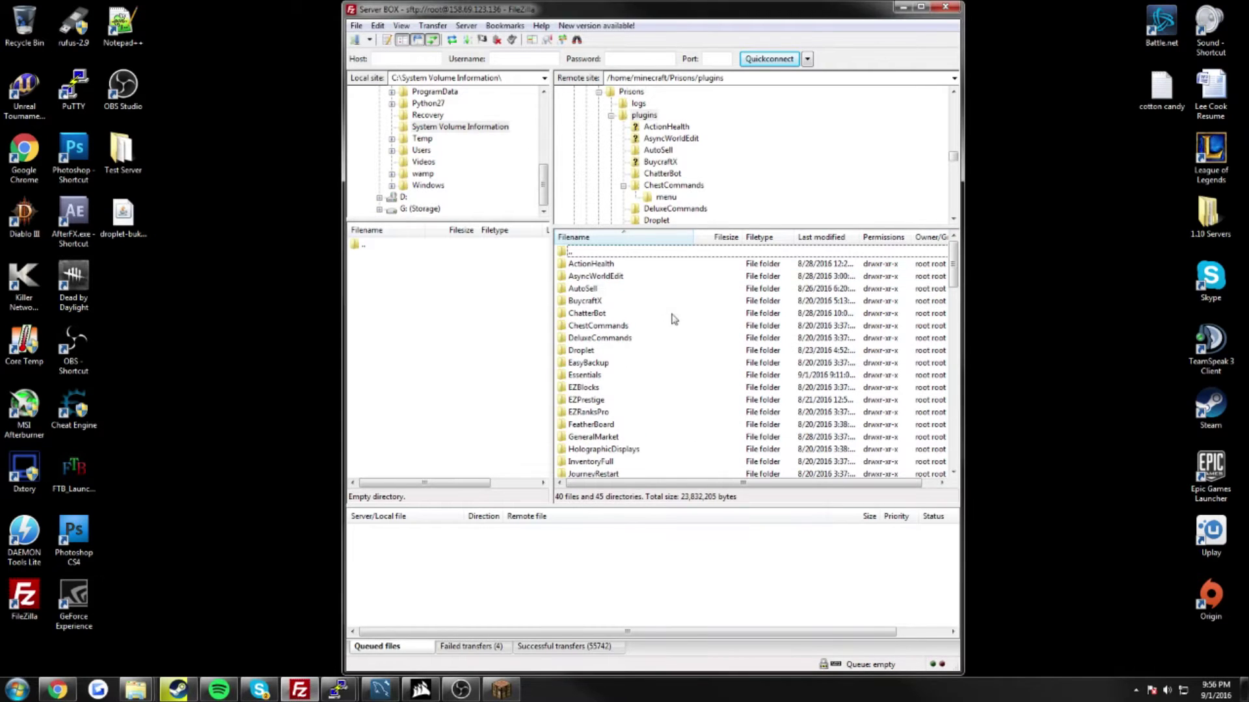
{"action": "left_click", "coordinate": [615, 350]}
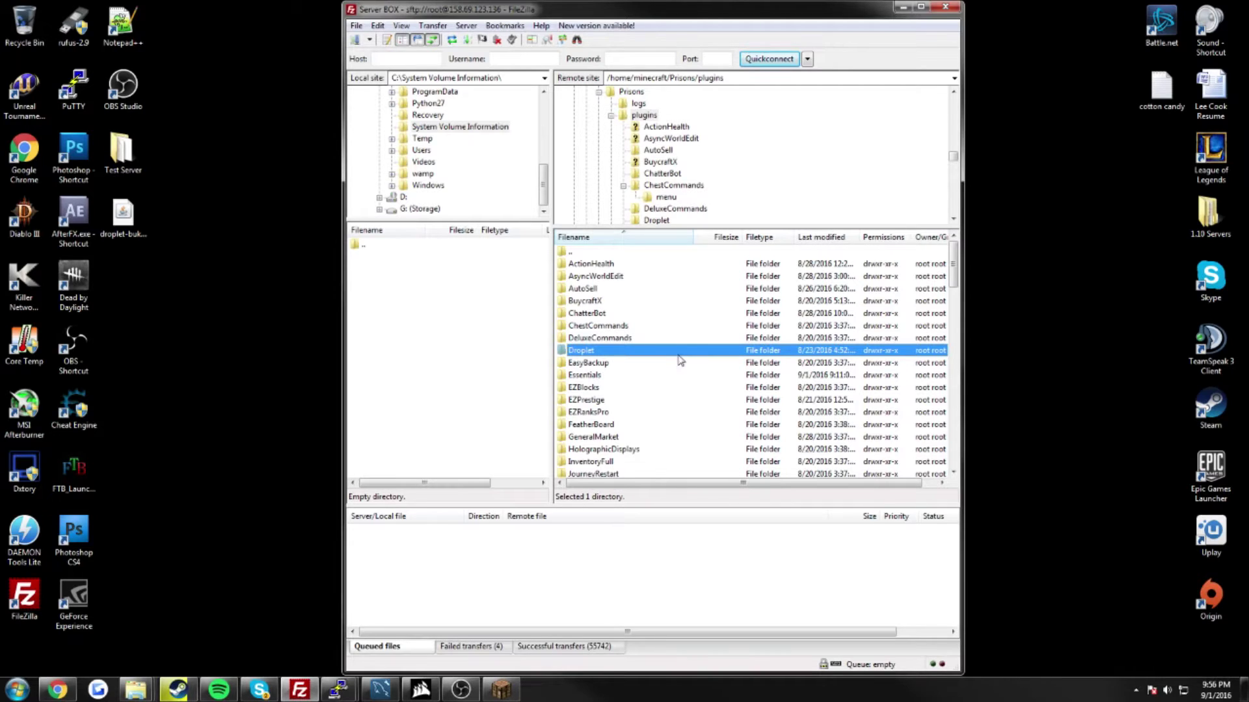
{"action": "double_click", "coordinate": [642, 353]}
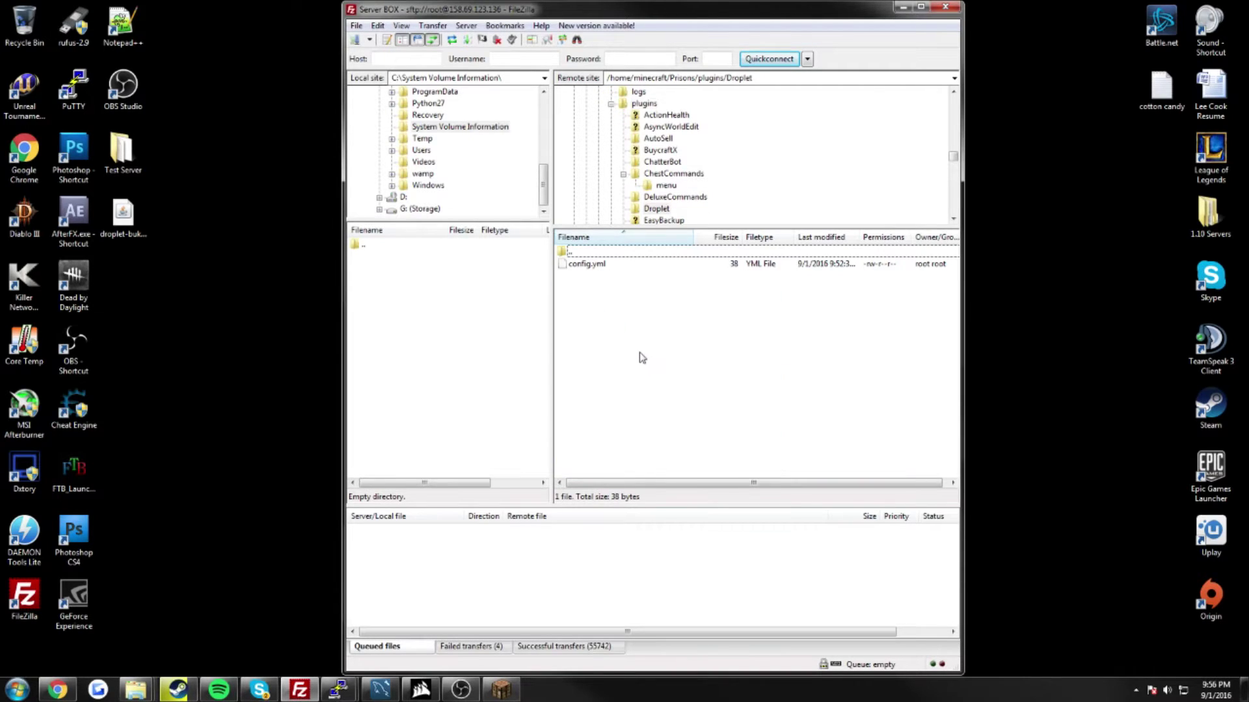
Step: Go back up to the Prisons folder and open server.properties in the editor
{"action": "double_click", "coordinate": [583, 254]}
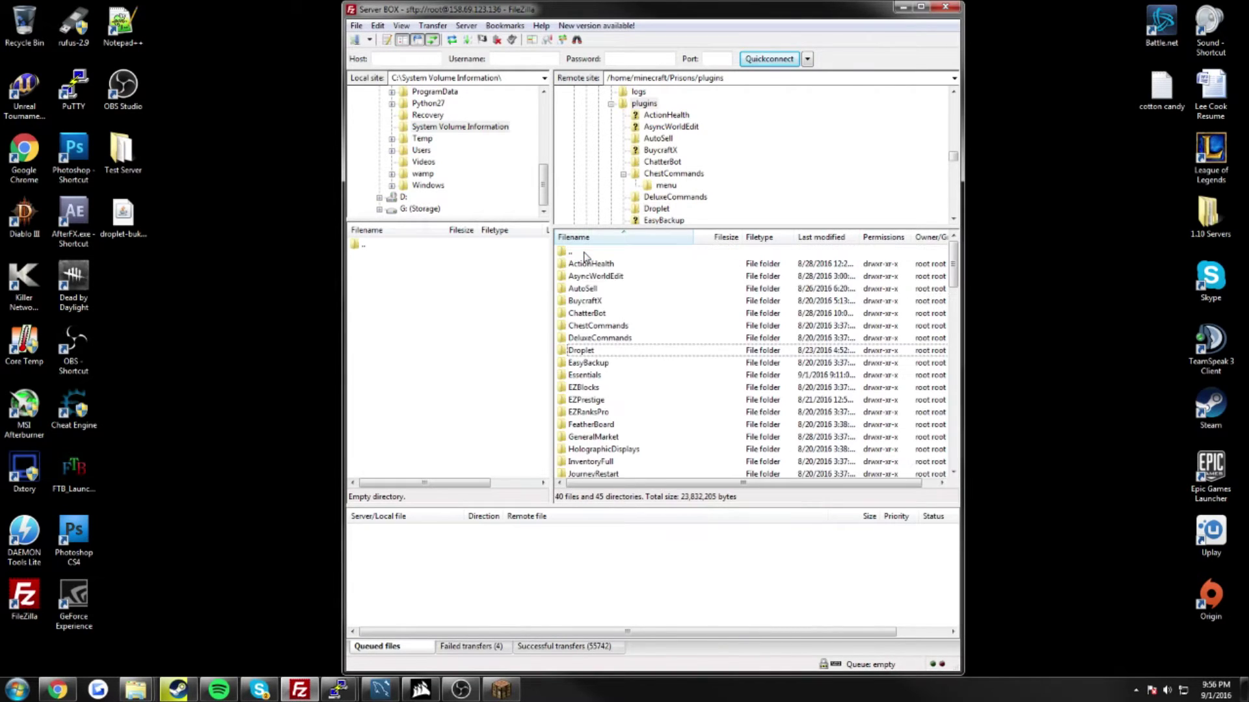
{"action": "scroll", "coordinate": [658, 344], "scroll_direction": "down", "scroll_amount": 10}
{"action": "scroll", "coordinate": [644, 325], "scroll_direction": "up", "scroll_amount": 10}
{"action": "double_click", "coordinate": [583, 253]}
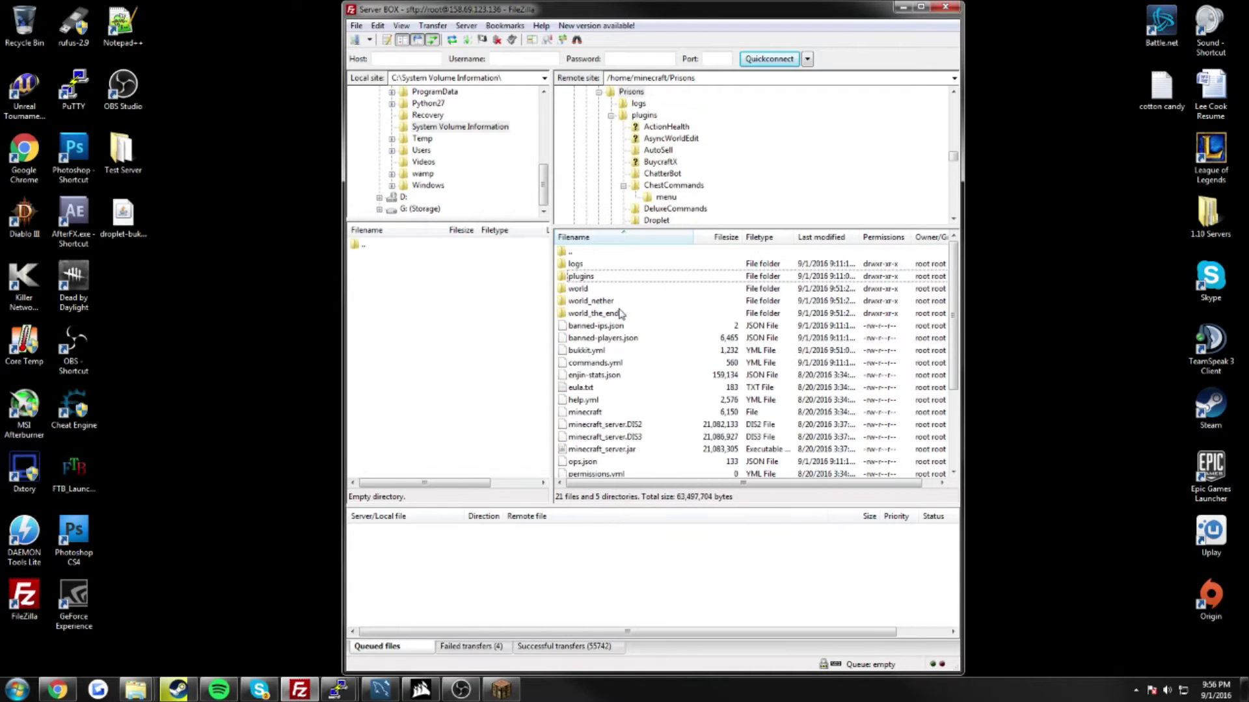
{"action": "scroll", "coordinate": [625, 315], "scroll_direction": "down", "scroll_amount": 3}
{"action": "right_click", "coordinate": [609, 391]}
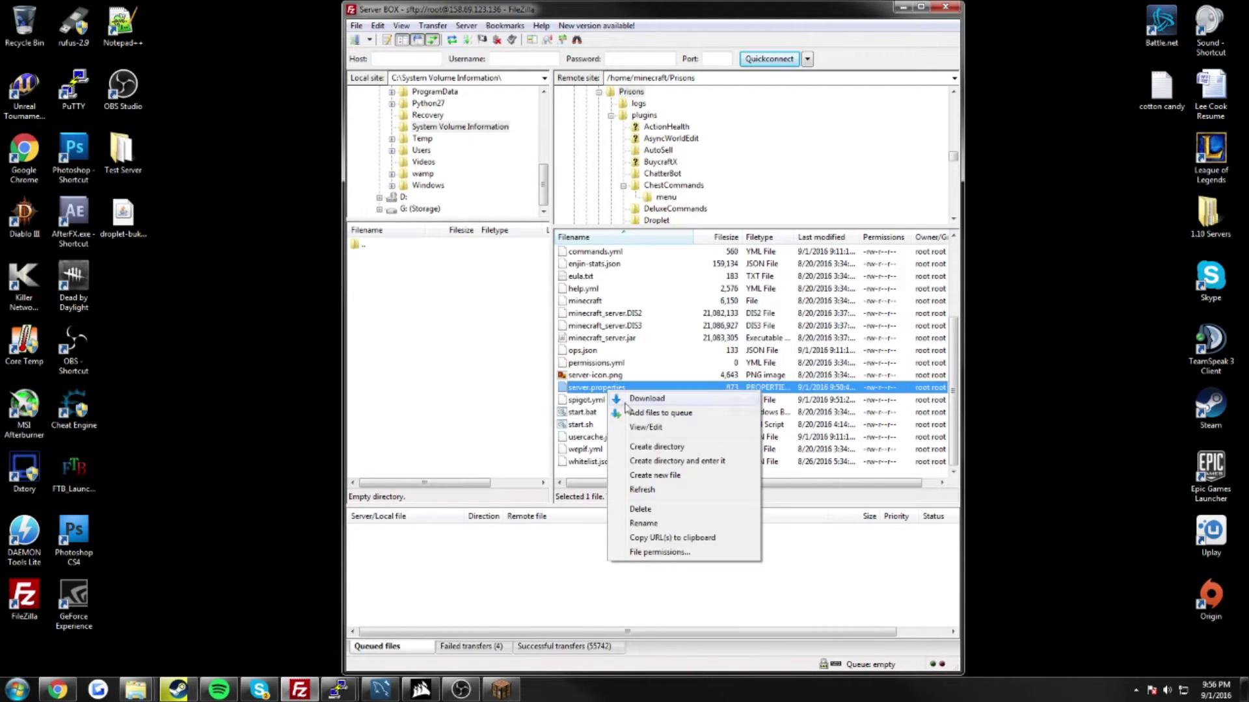
{"action": "left_click", "coordinate": [653, 426]}
{"action": "left_click", "coordinate": [777, 407]}
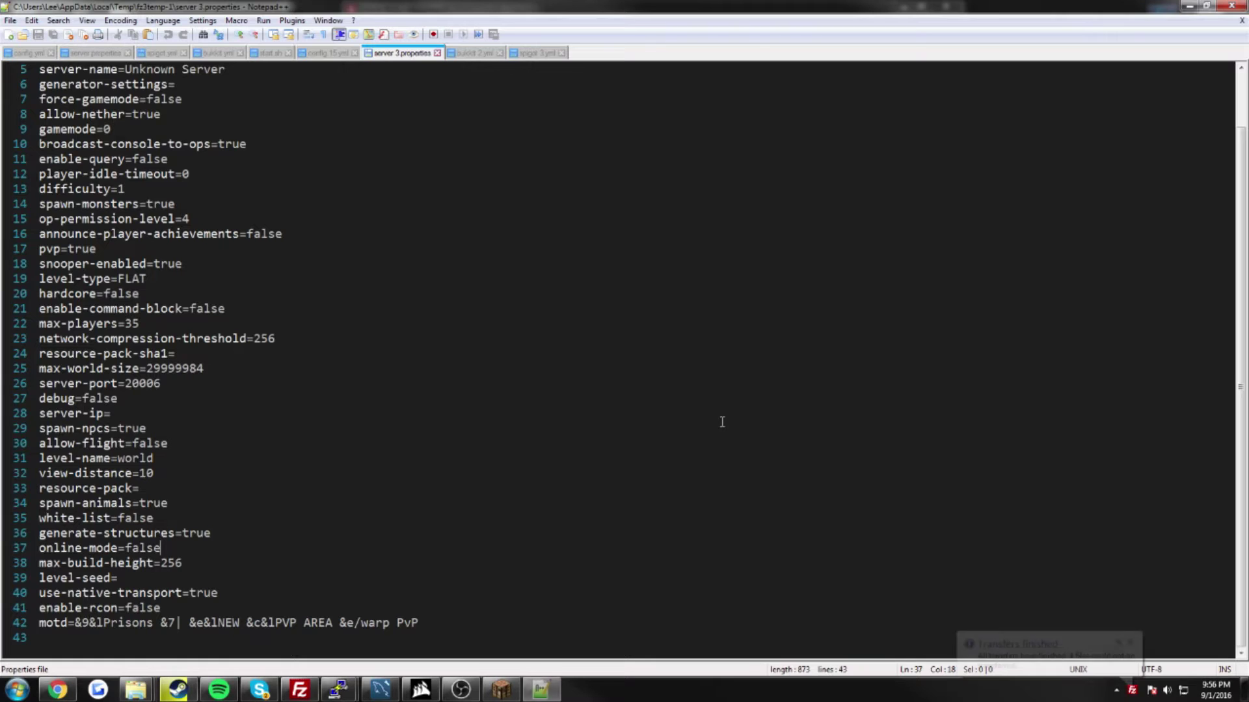
Step: Set online-mode=false on line 37 of server.properties, then save and close the file
{"action": "key", "text": "BackSpace"}
{"action": "key", "text": "BackSpace"}
{"action": "key", "text": "BackSpace"}
{"action": "key", "text": "BackSpace"}
{"action": "key", "text": "BackSpace"}
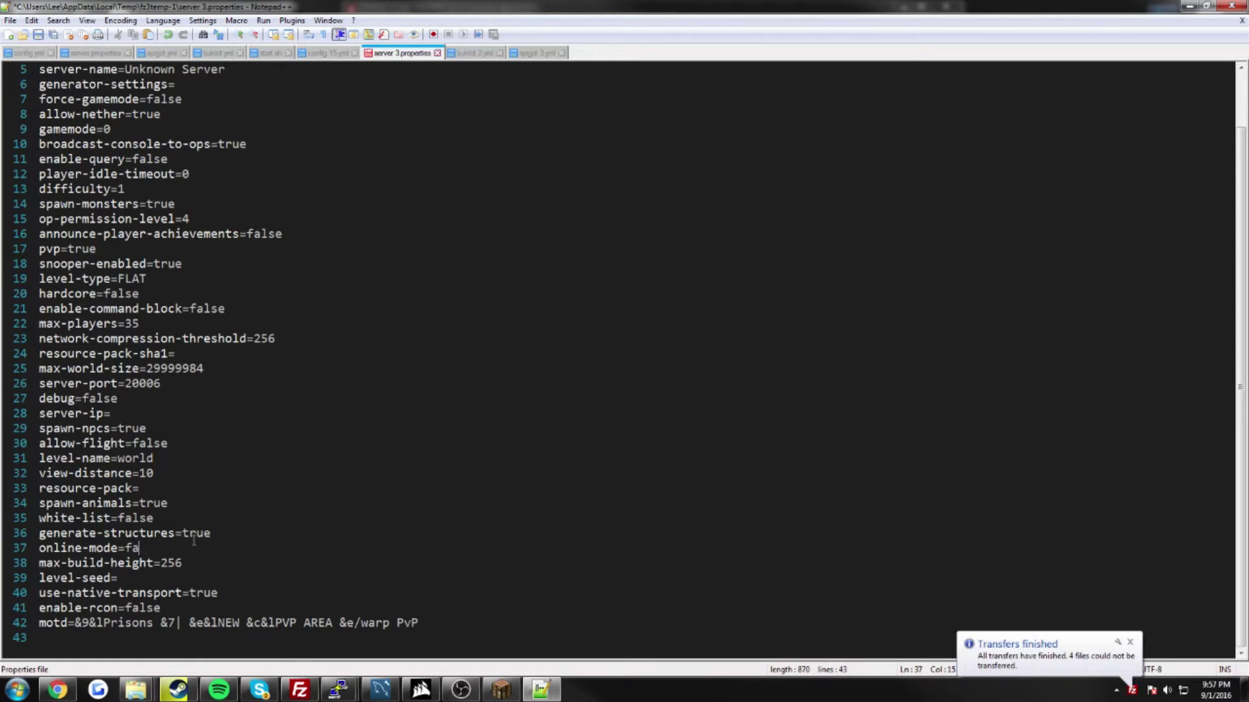
{"action": "type", "text": "false"}
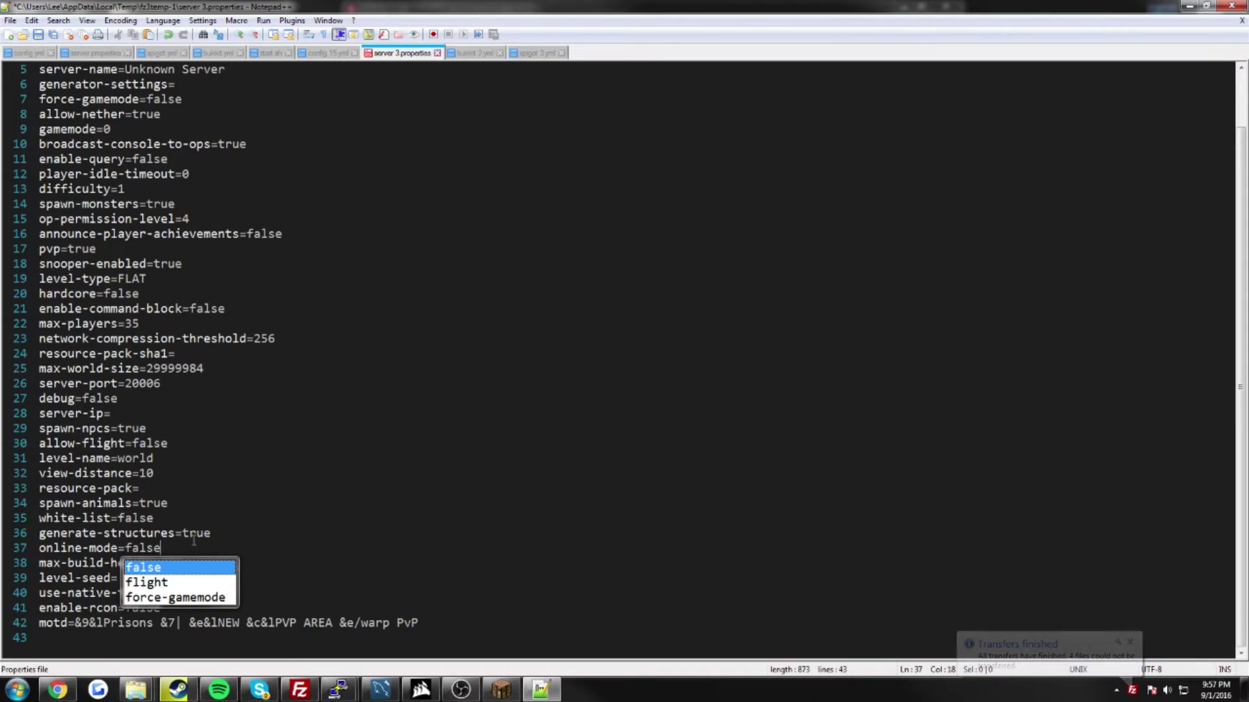
{"action": "left_click_drag", "start_coordinate": [162, 549], "coordinate": [122, 548]}
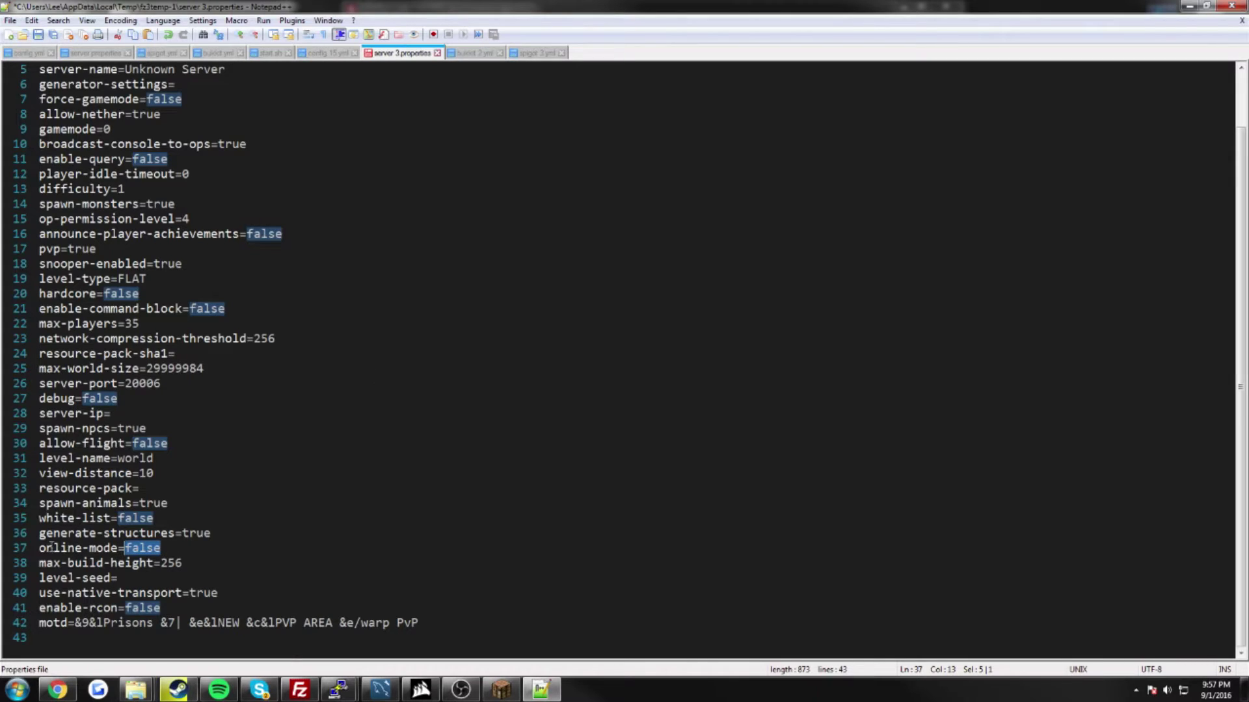
{"action": "left_click_drag", "start_coordinate": [41, 548], "coordinate": [139, 548]}
{"action": "left_click", "coordinate": [215, 556]}
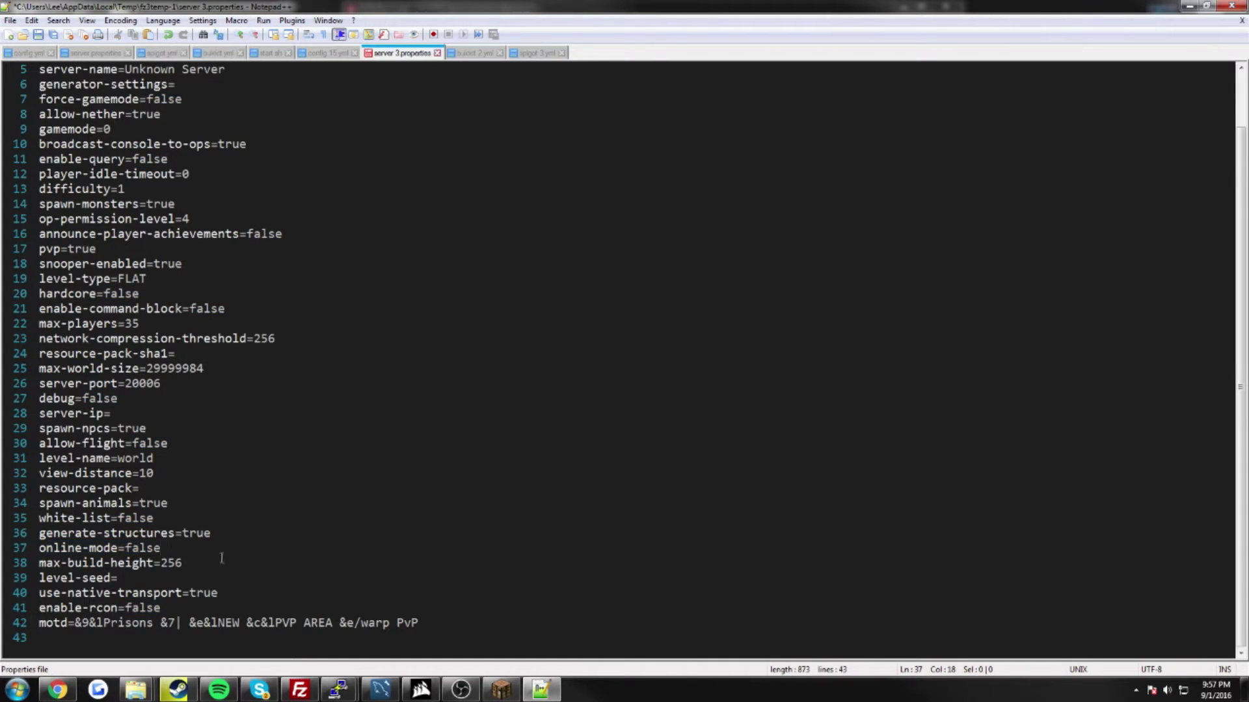
{"action": "key", "text": "BackSpace"}
{"action": "key", "text": "BackSpace"}
{"action": "key", "text": "BackSpace"}
{"action": "key", "text": "BackSpace"}
{"action": "key", "text": "Insert"}
{"action": "key", "text": "Insert"}
{"action": "type", "text": "t"}
{"action": "key", "text": "Down"}
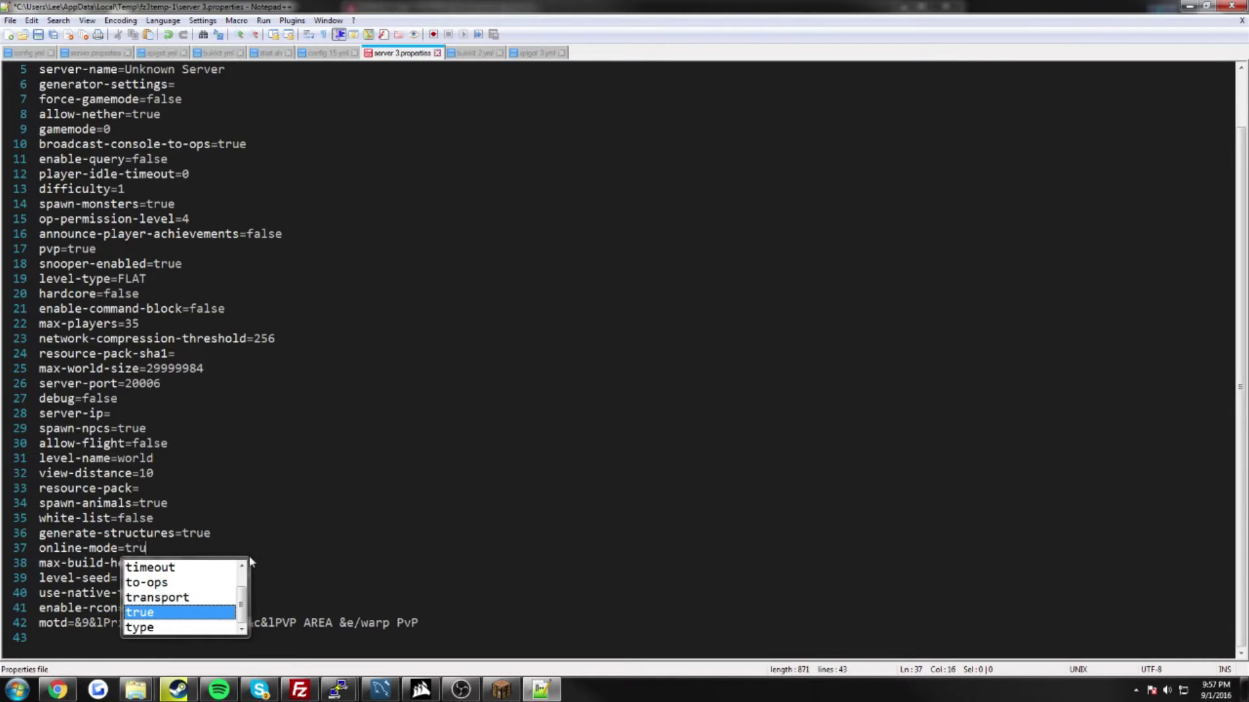
{"action": "key", "text": "BackSpace"}
{"action": "type", "text": "false"}
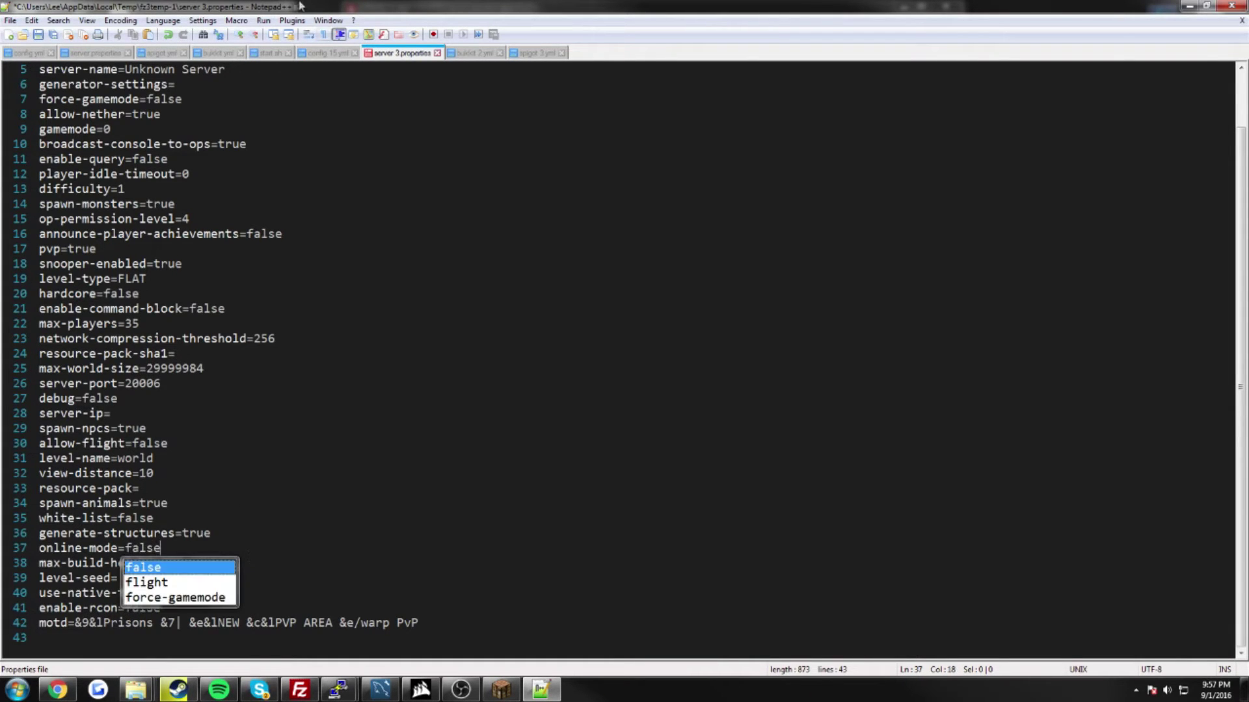
{"action": "left_click", "coordinate": [37, 35]}
{"action": "key", "text": "alt+F4"}
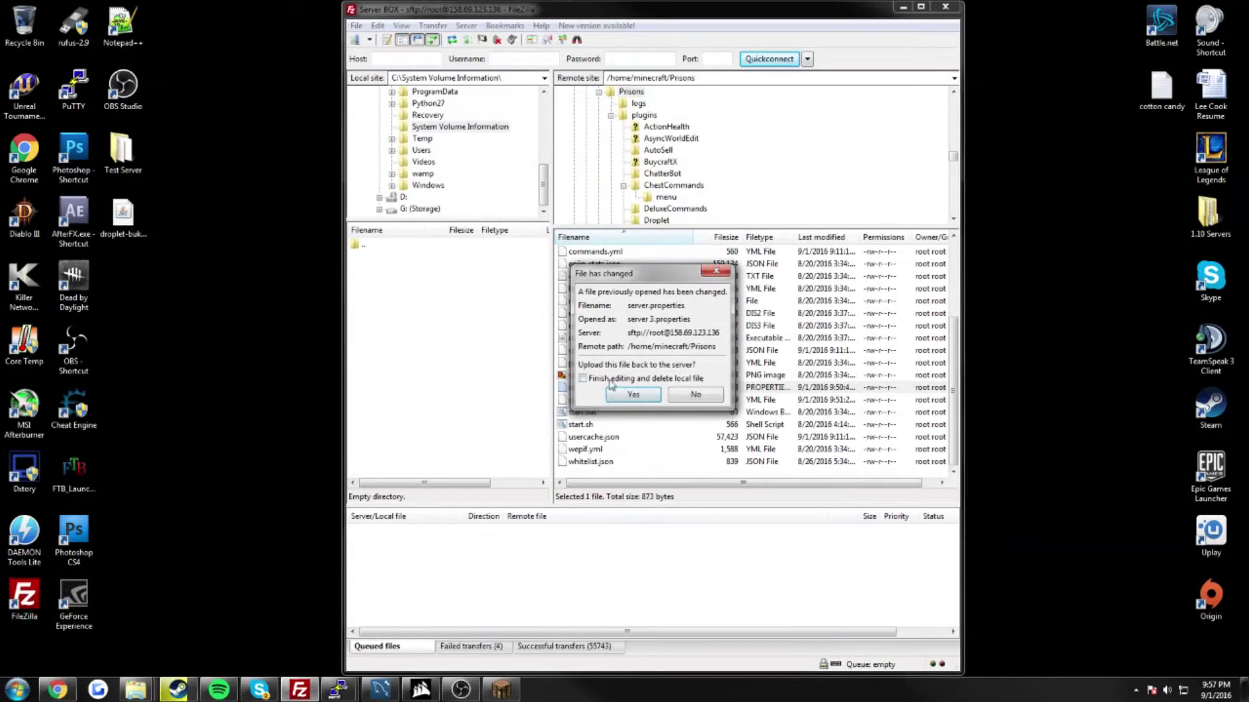
Step: Upload the edited server.properties and open spigot.yml from the server for editing
{"action": "left_click", "coordinate": [622, 398]}
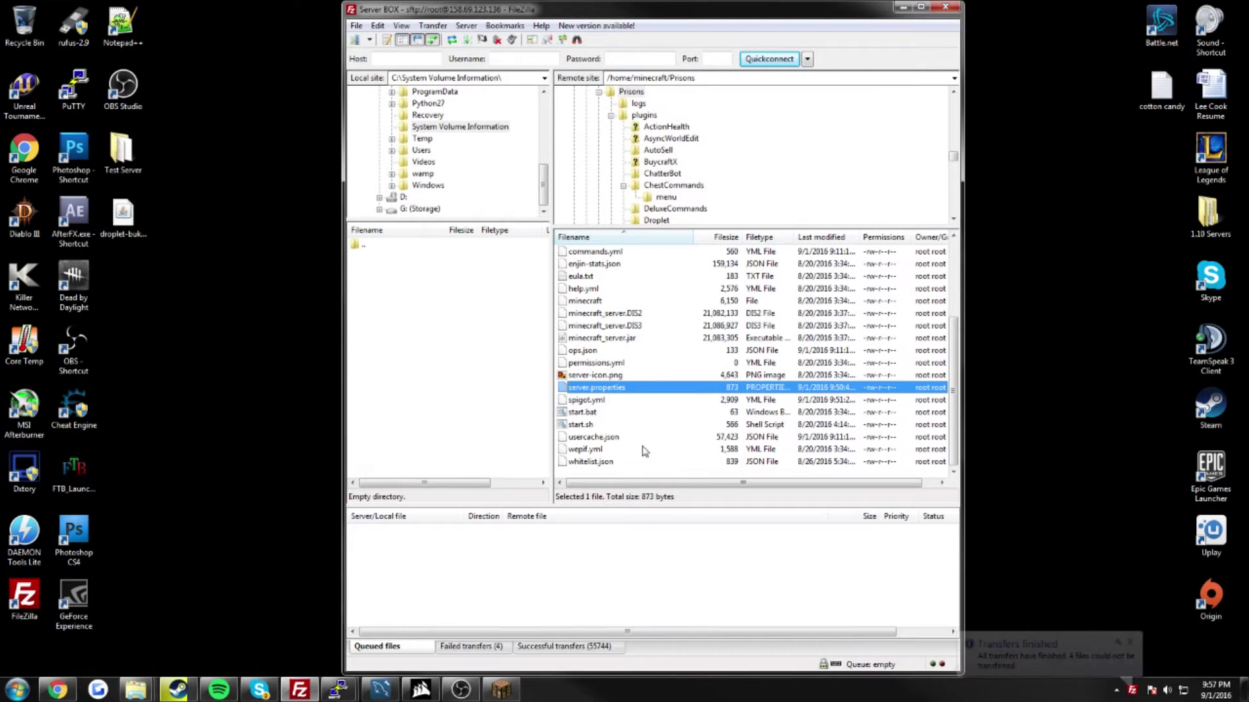
{"action": "left_click", "coordinate": [605, 400]}
{"action": "right_click", "coordinate": [622, 401]}
{"action": "left_click", "coordinate": [667, 437]}
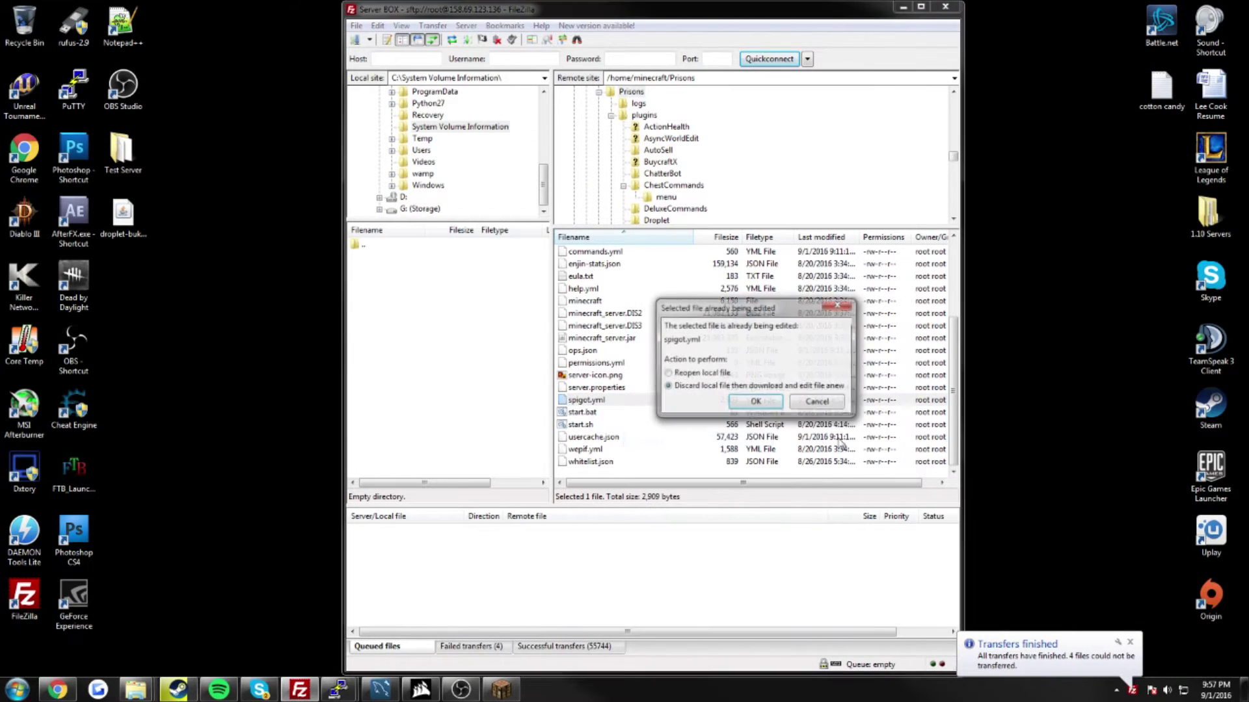
{"action": "left_click", "coordinate": [756, 402]}
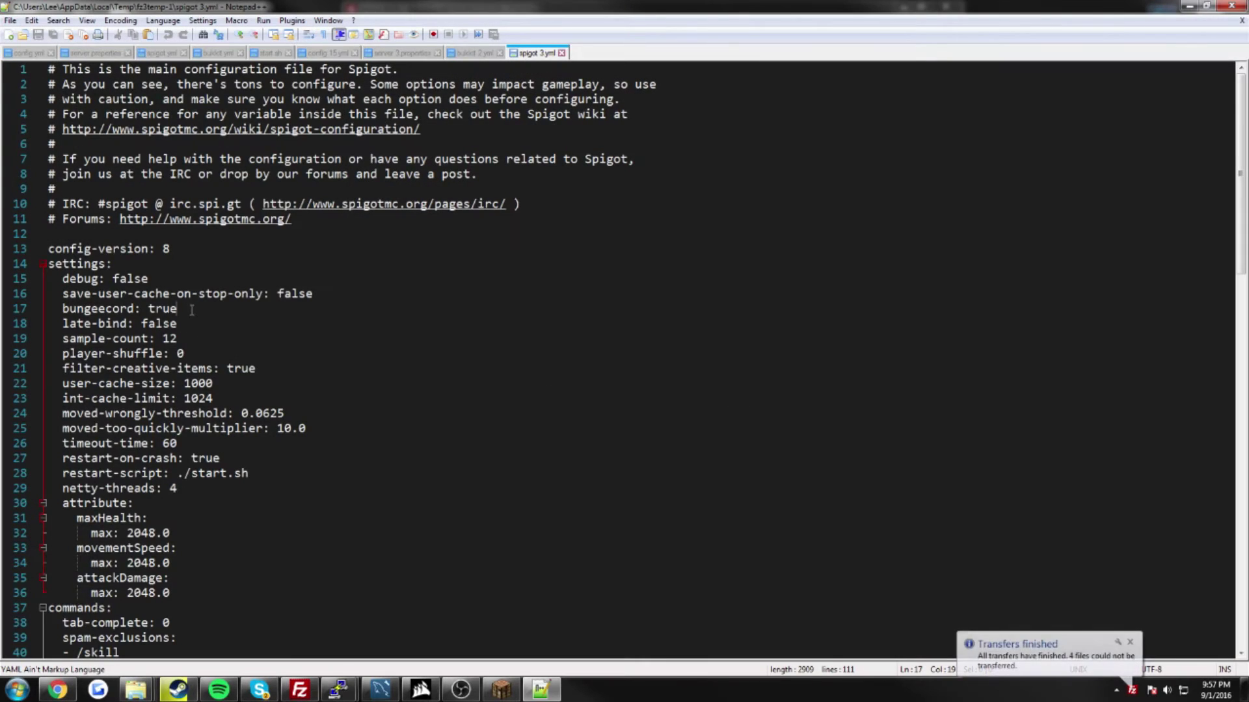
Step: Set bungeecord to true on line 17, save spigot.yml, and upload it back
{"action": "left_click_drag", "start_coordinate": [177, 309], "coordinate": [148, 310]}
{"action": "type", "text": "fa"}
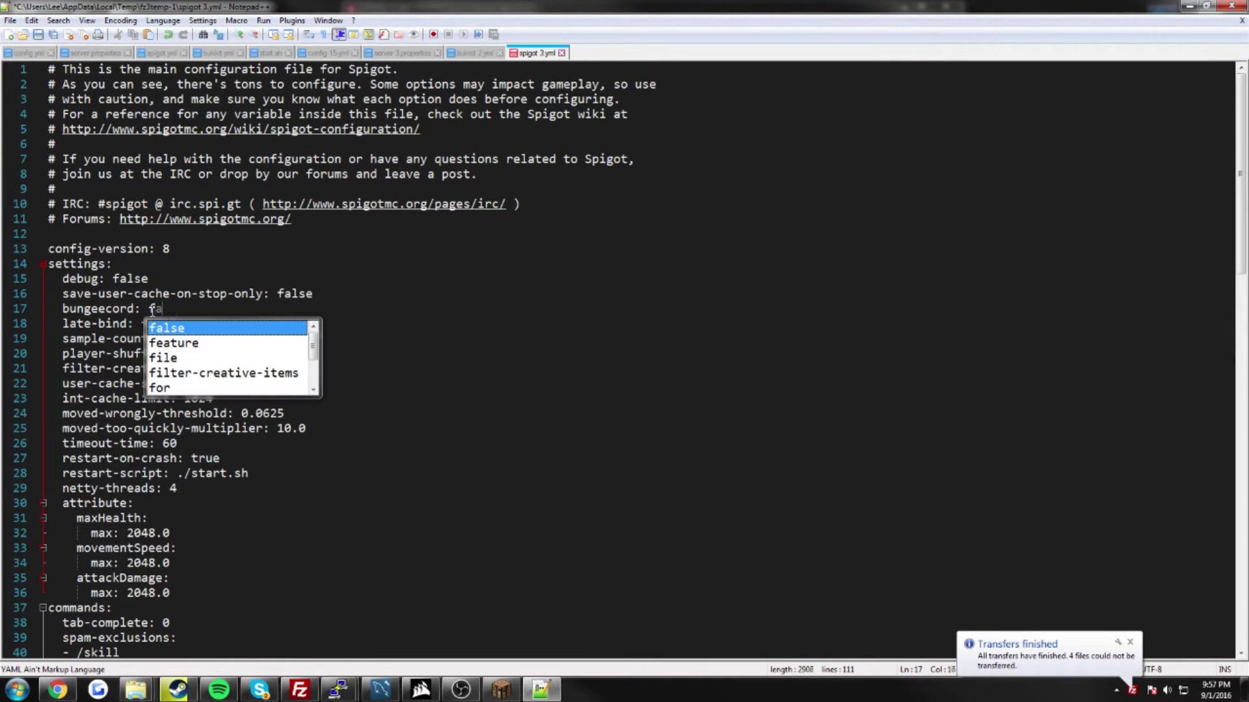
{"action": "type", "text": "lse"}
{"action": "key", "text": "BackSpace"}
{"action": "key", "text": "BackSpace"}
{"action": "key", "text": "BackSpace"}
{"action": "key", "text": "BackSpace"}
{"action": "key", "text": "BackSpace"}
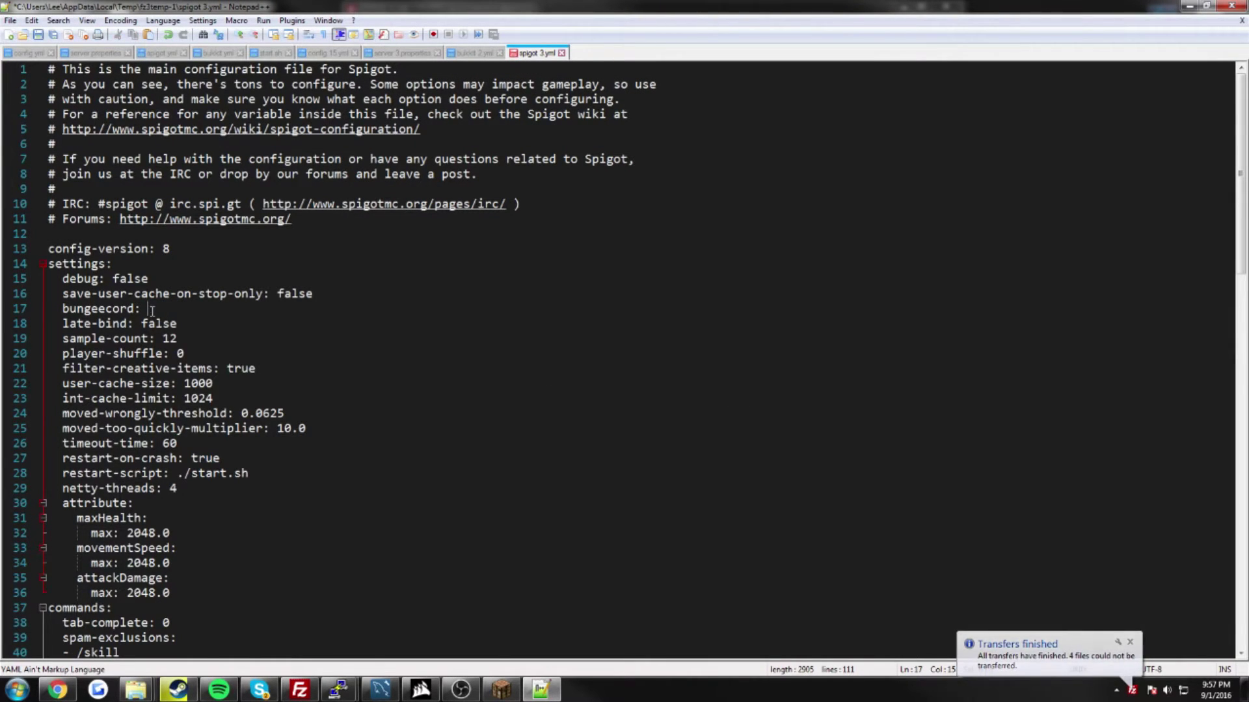
{"action": "type", "text": "true"}
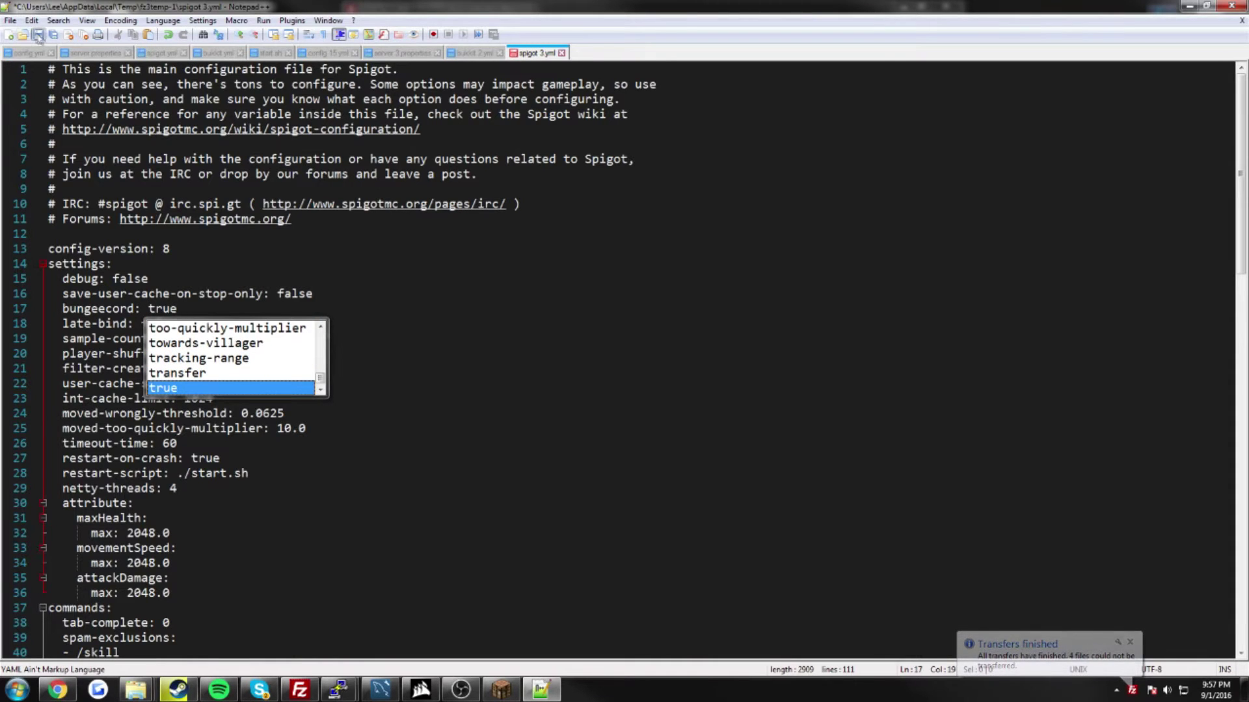
{"action": "key", "text": "ctrl+s"}
{"action": "key", "text": "alt+F4"}
{"action": "left_click", "coordinate": [641, 400]}
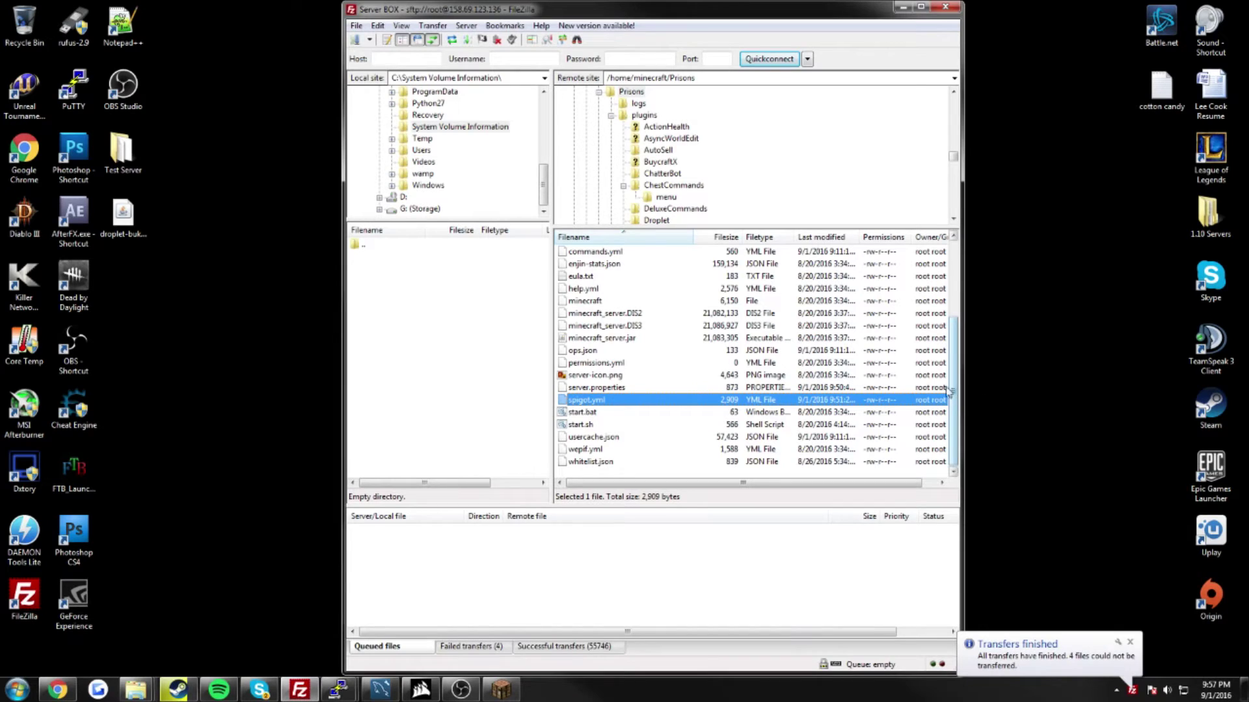
Step: Open the server's bukkit.yml in the editor with a freshly downloaded copy
{"action": "left_click_drag", "start_coordinate": [953, 390], "coordinate": [953, 323]}
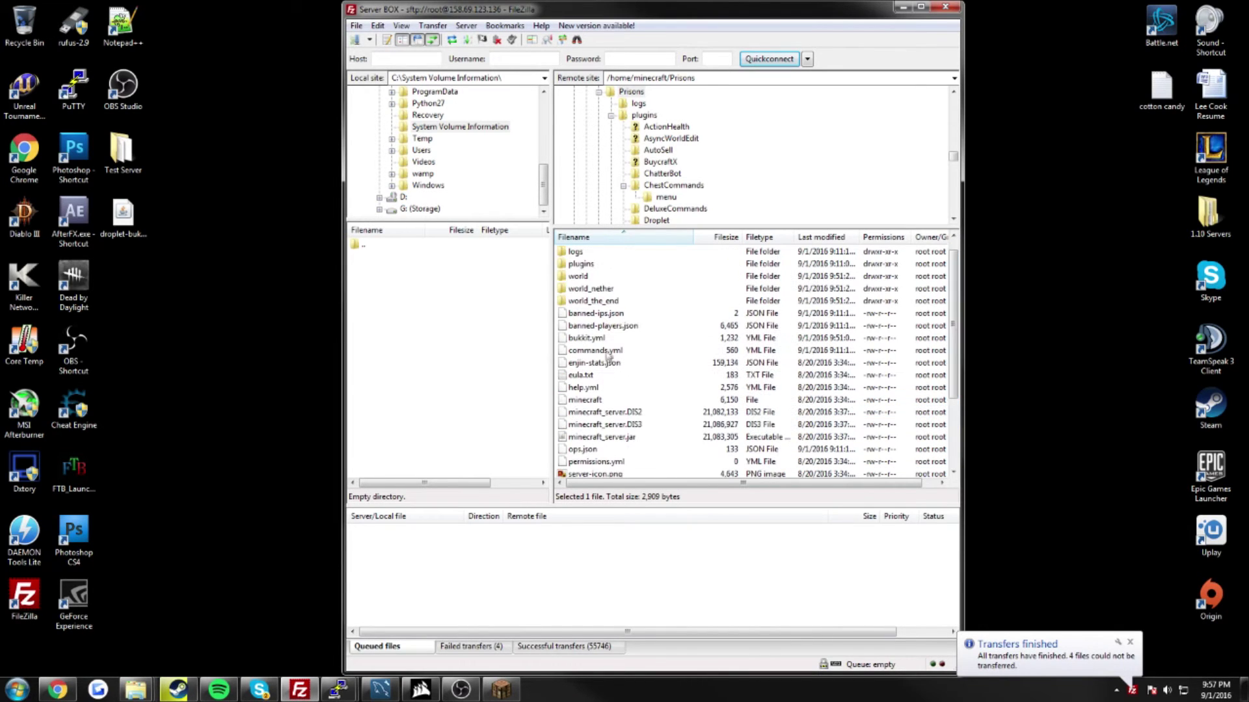
{"action": "left_click", "coordinate": [609, 339]}
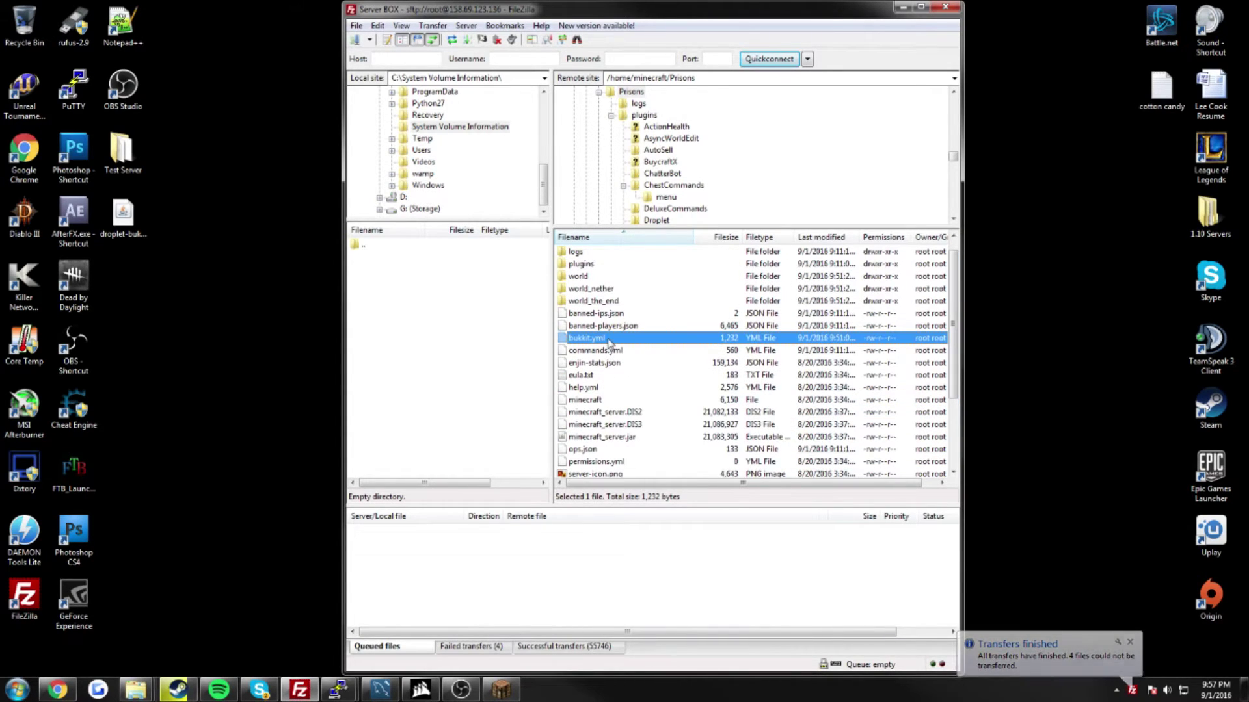
{"action": "right_click", "coordinate": [611, 340]}
{"action": "left_click", "coordinate": [644, 382]}
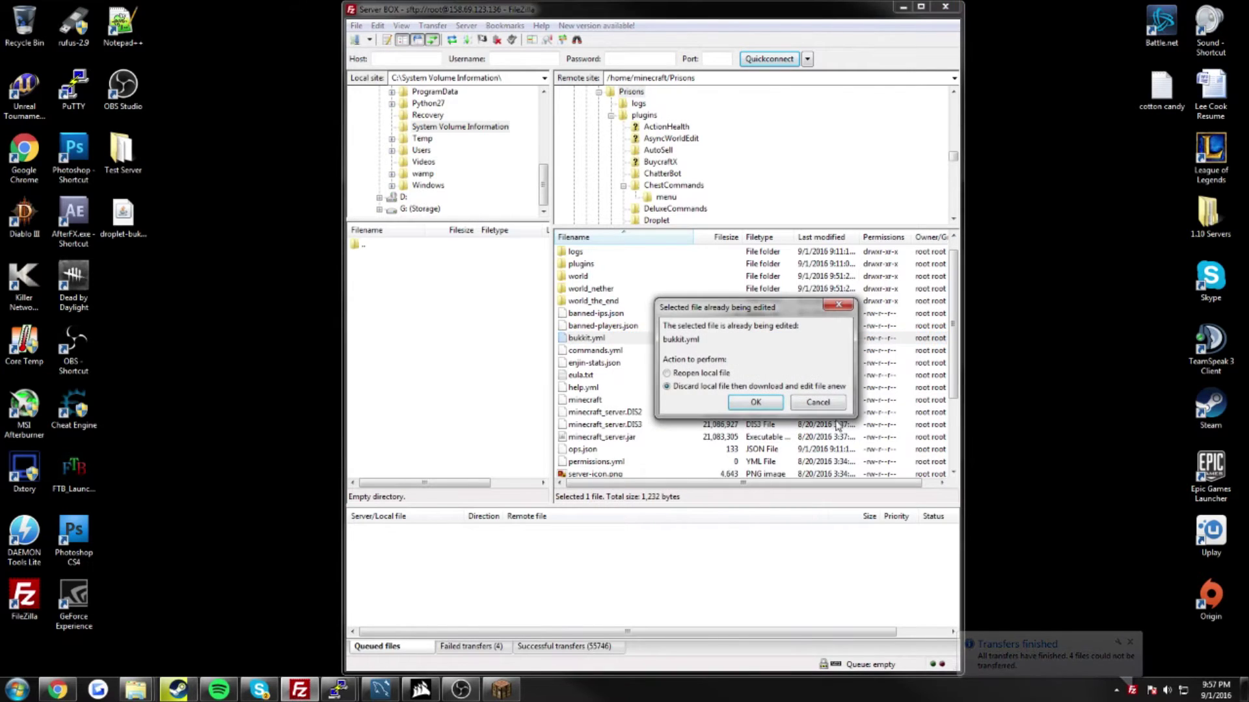
{"action": "left_click", "coordinate": [756, 405]}
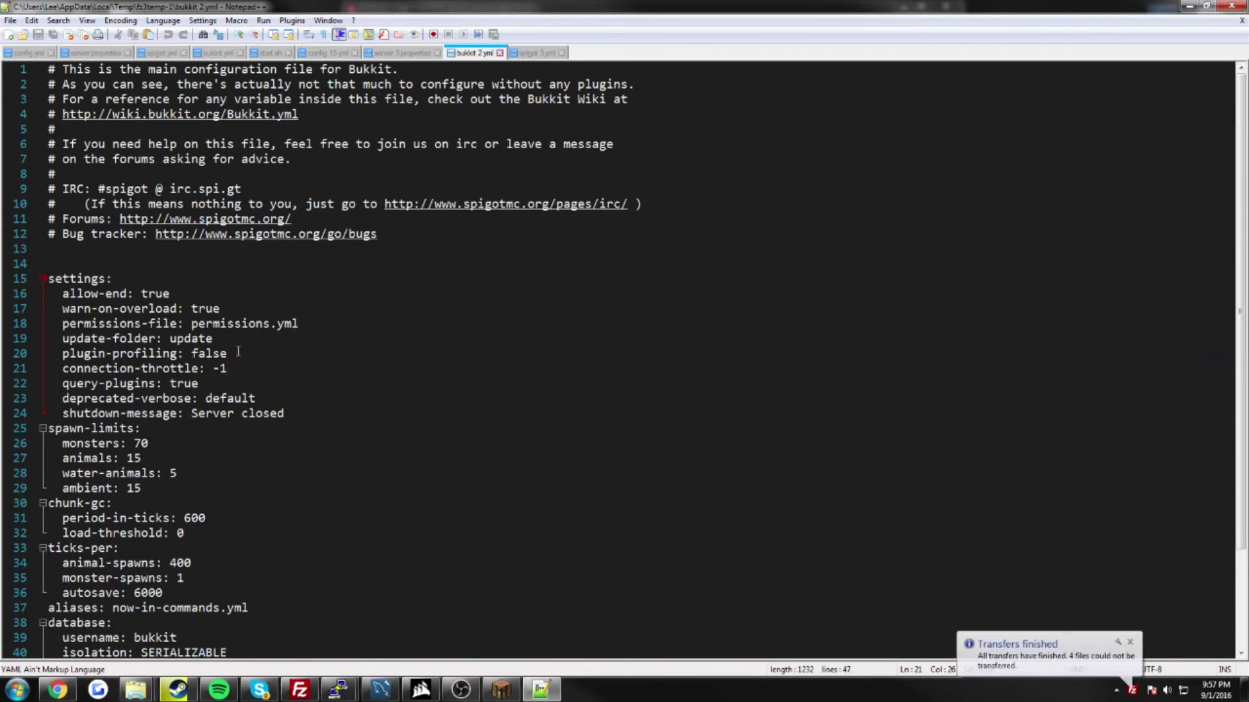
Step: Set connection-throttle to -1 on line 21, save, and upload bukkit.yml to the server
{"action": "double_click", "coordinate": [239, 366]}
{"action": "left_click_drag", "start_coordinate": [227, 368], "coordinate": [213, 368]}
{"action": "type", "text": "4000"}
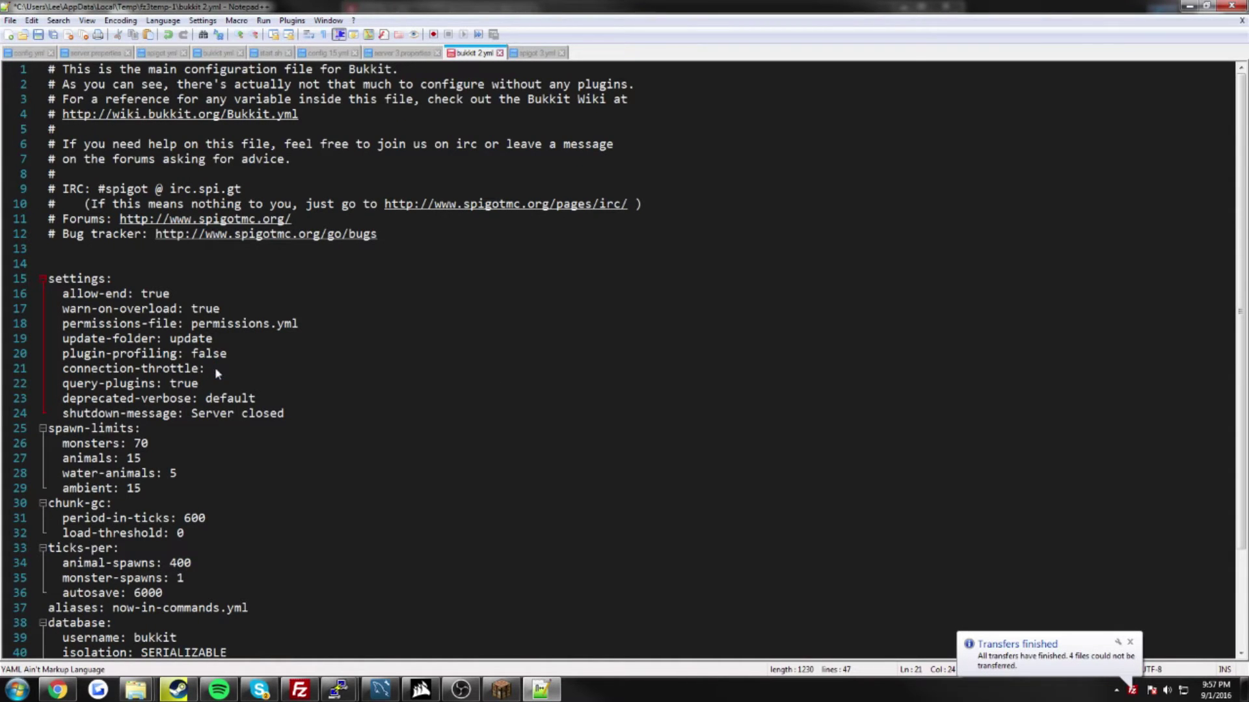
{"action": "key", "text": "BackSpace"}
{"action": "key", "text": "BackSpace"}
{"action": "key", "text": "BackSpace"}
{"action": "key", "text": "BackSpace"}
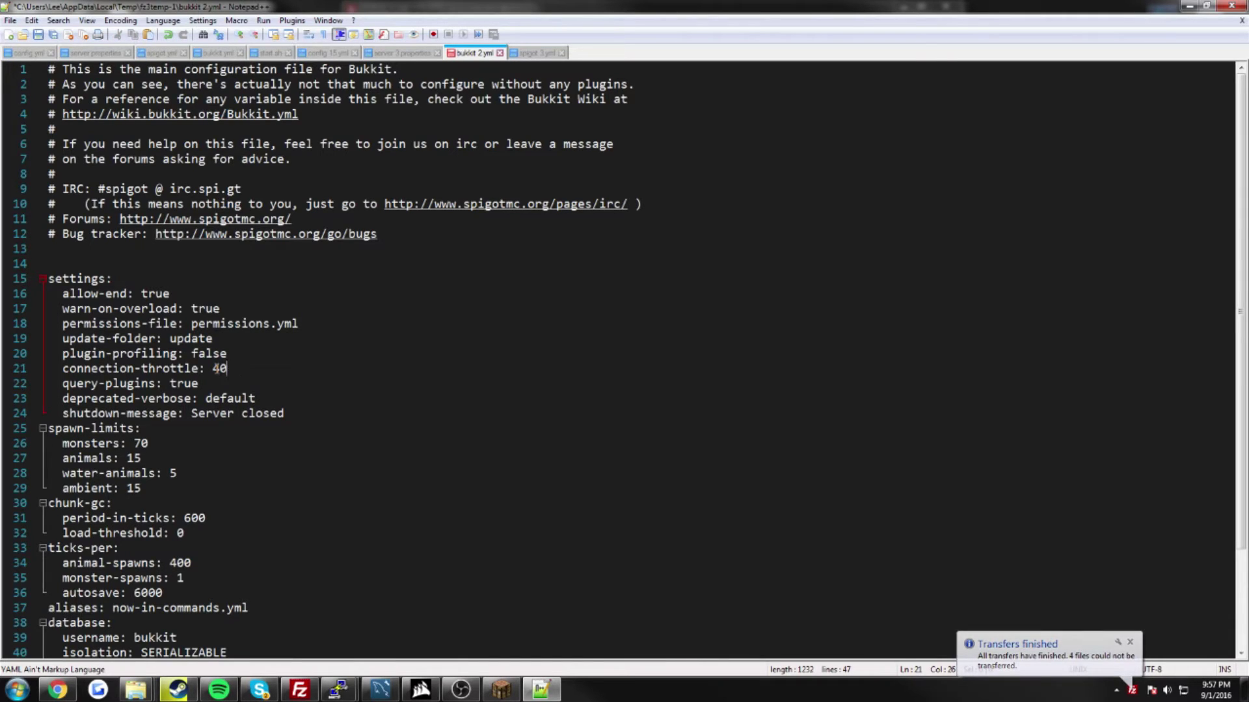
{"action": "type", "text": "-1"}
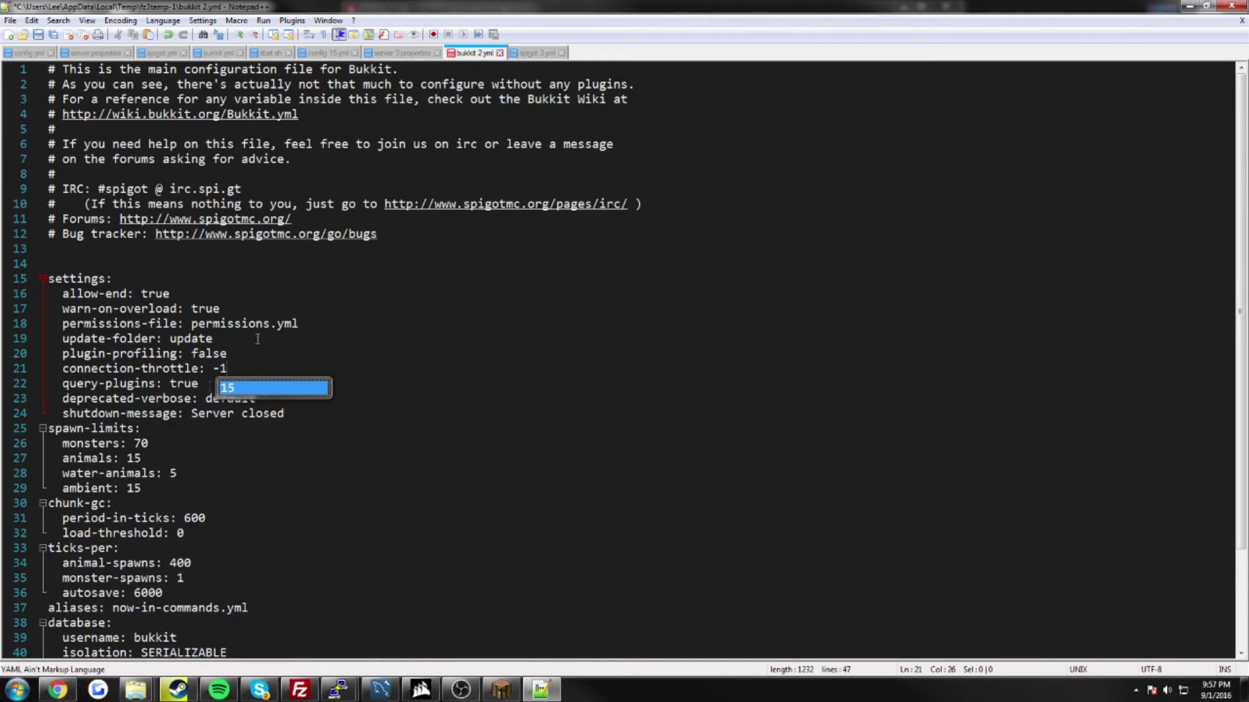
{"action": "left_click", "coordinate": [39, 36]}
{"action": "left_click", "coordinate": [1231, 6]}
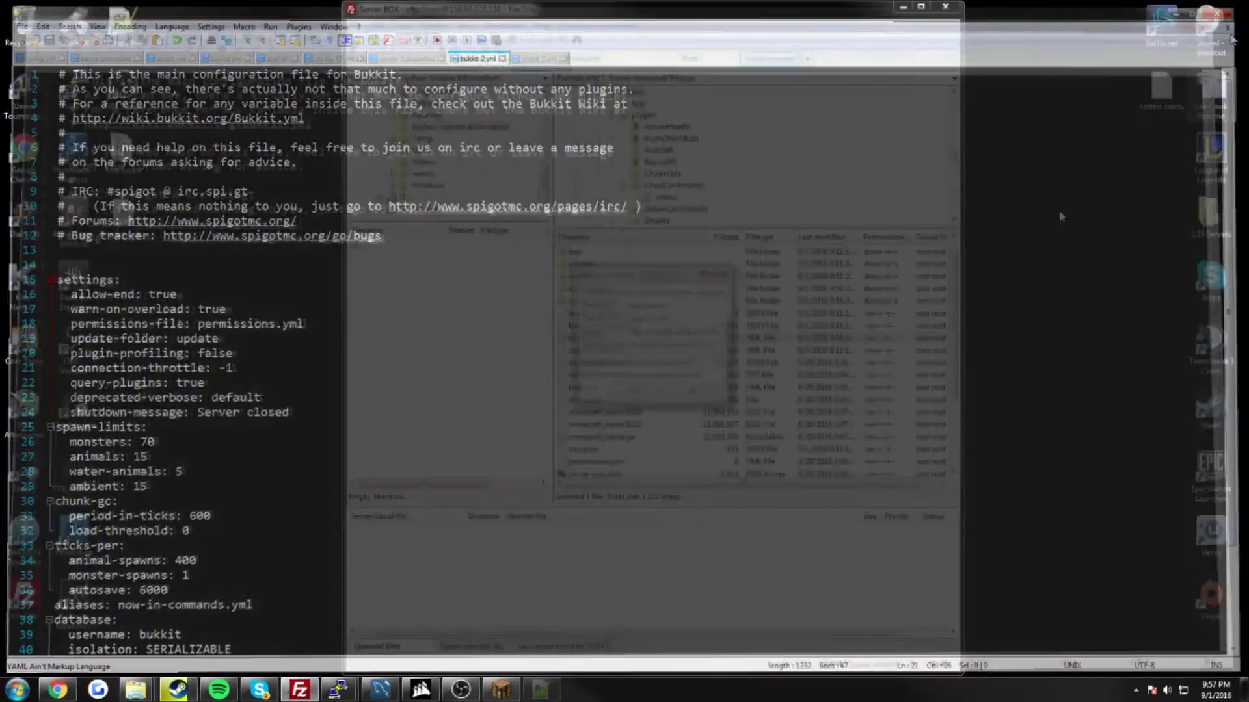
{"action": "left_click", "coordinate": [657, 394]}
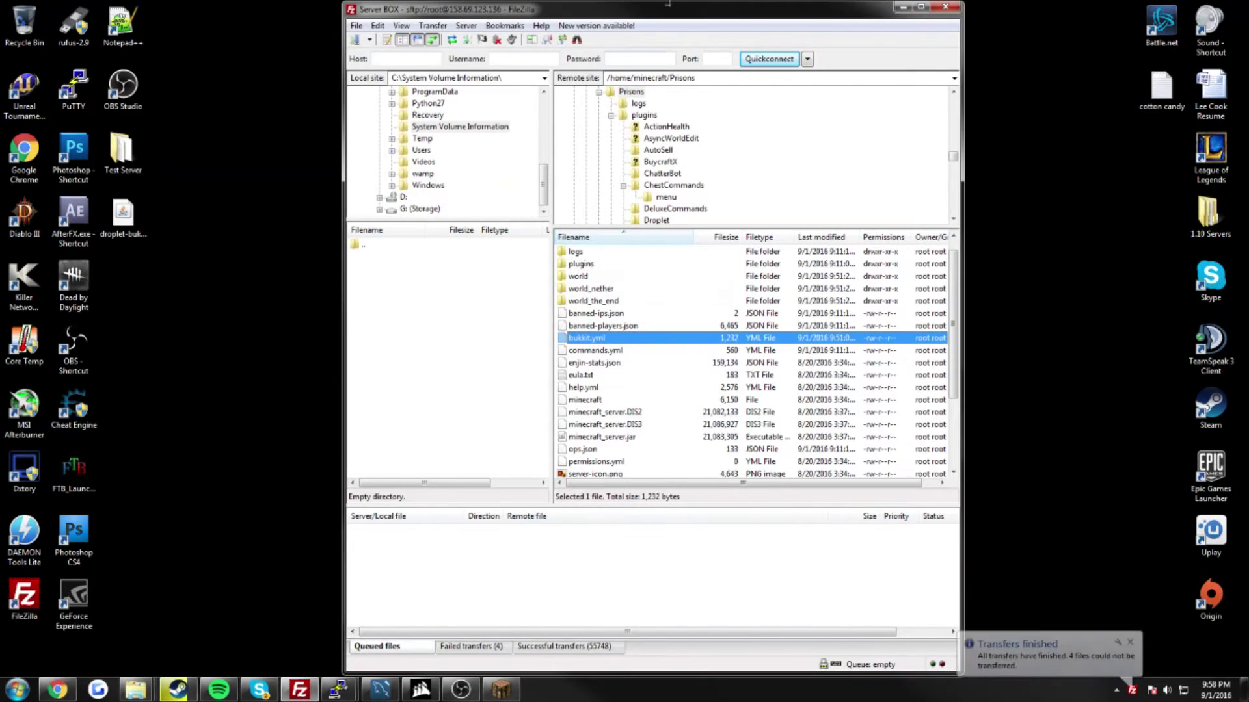
{"action": "double_click", "coordinate": [650, 12]}
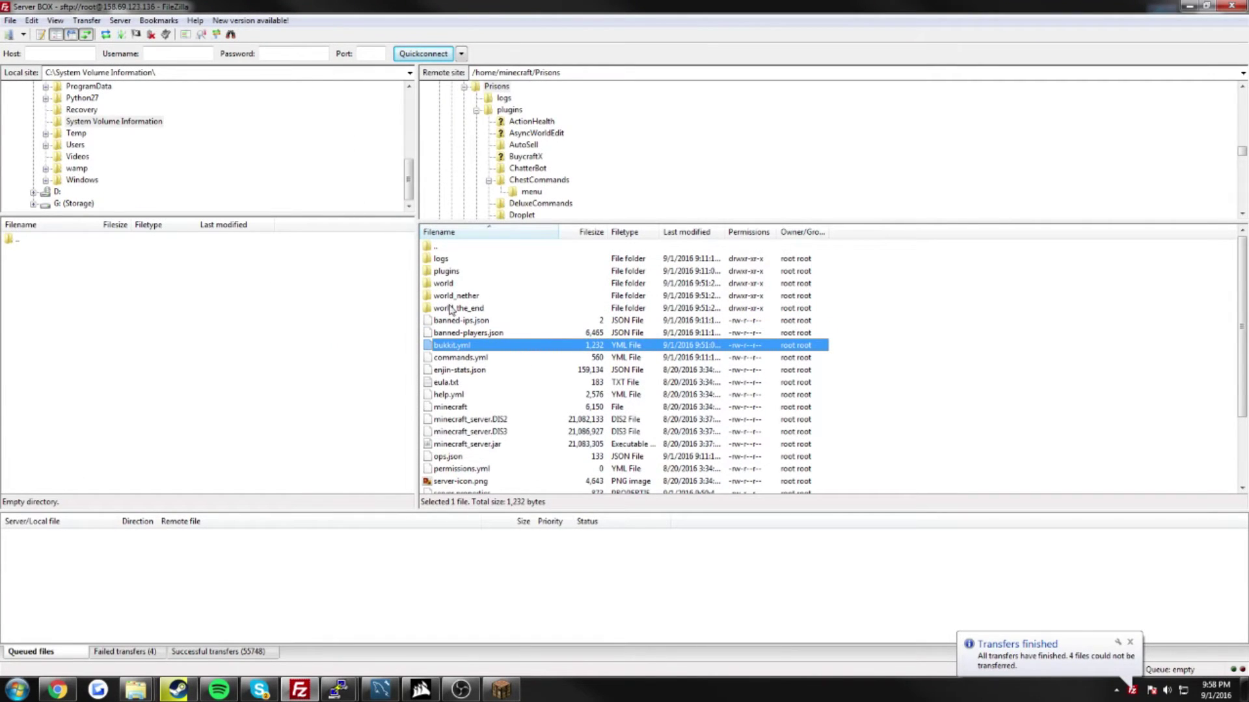
Step: Go into plugins/Droplet and open a fresh copy of config.yml in Notepad++
{"action": "double_click", "coordinate": [455, 272]}
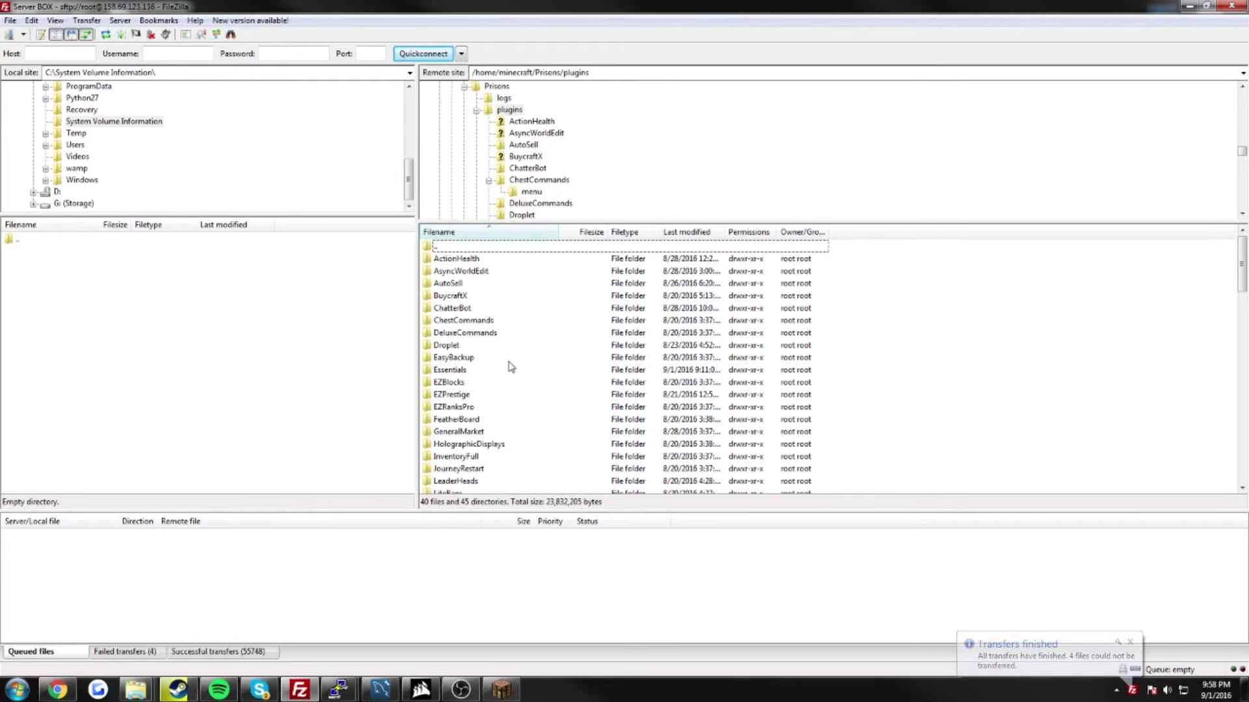
{"action": "double_click", "coordinate": [470, 345]}
{"action": "left_click", "coordinate": [462, 259]}
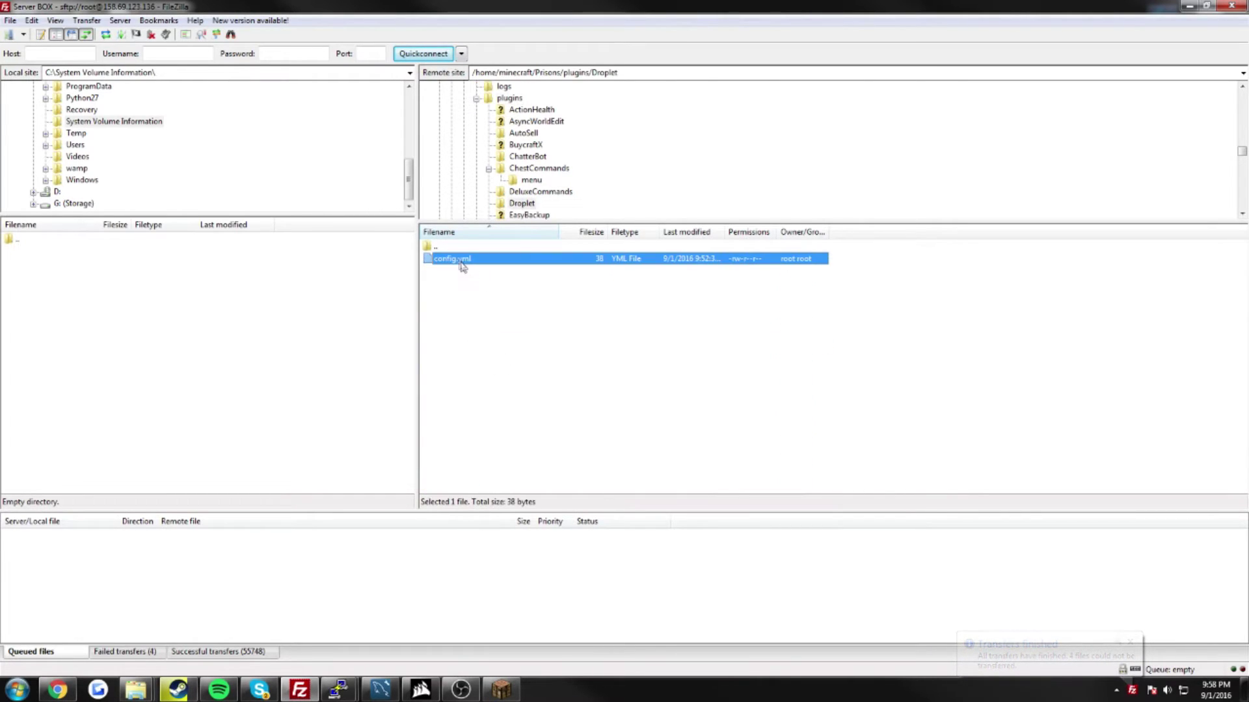
{"action": "right_click", "coordinate": [463, 260]}
{"action": "left_click", "coordinate": [547, 300]}
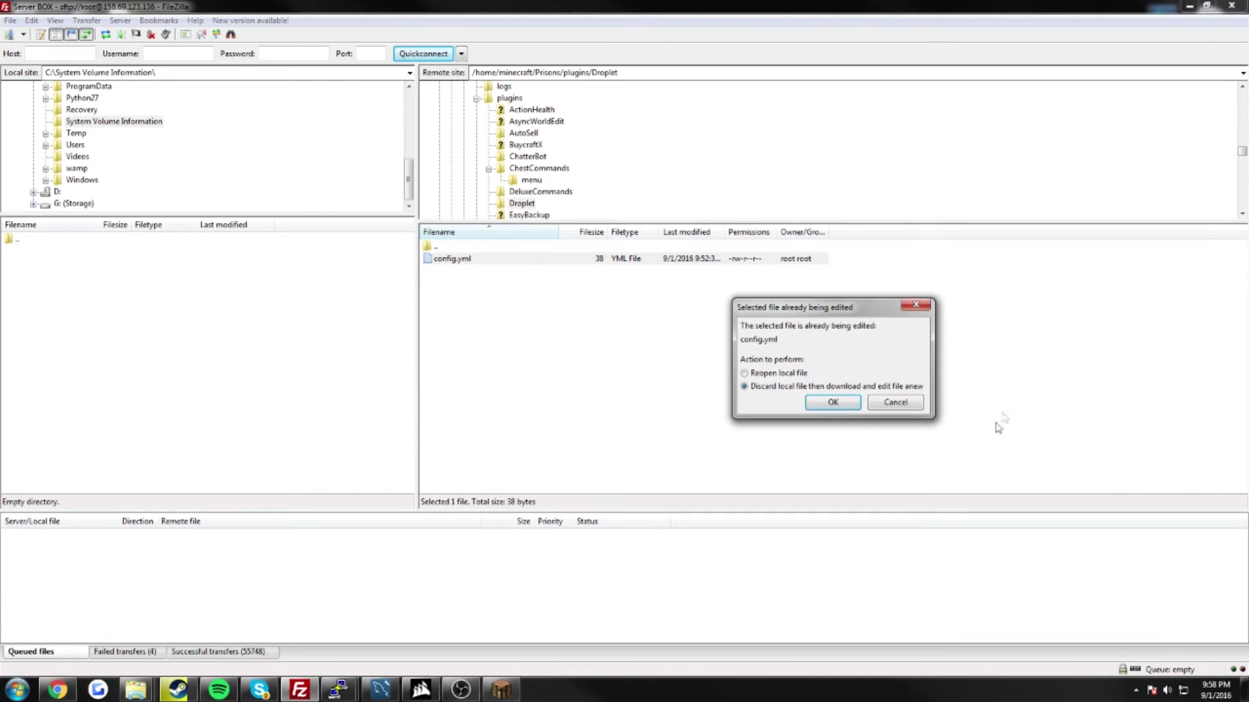
{"action": "left_click", "coordinate": [836, 406]}
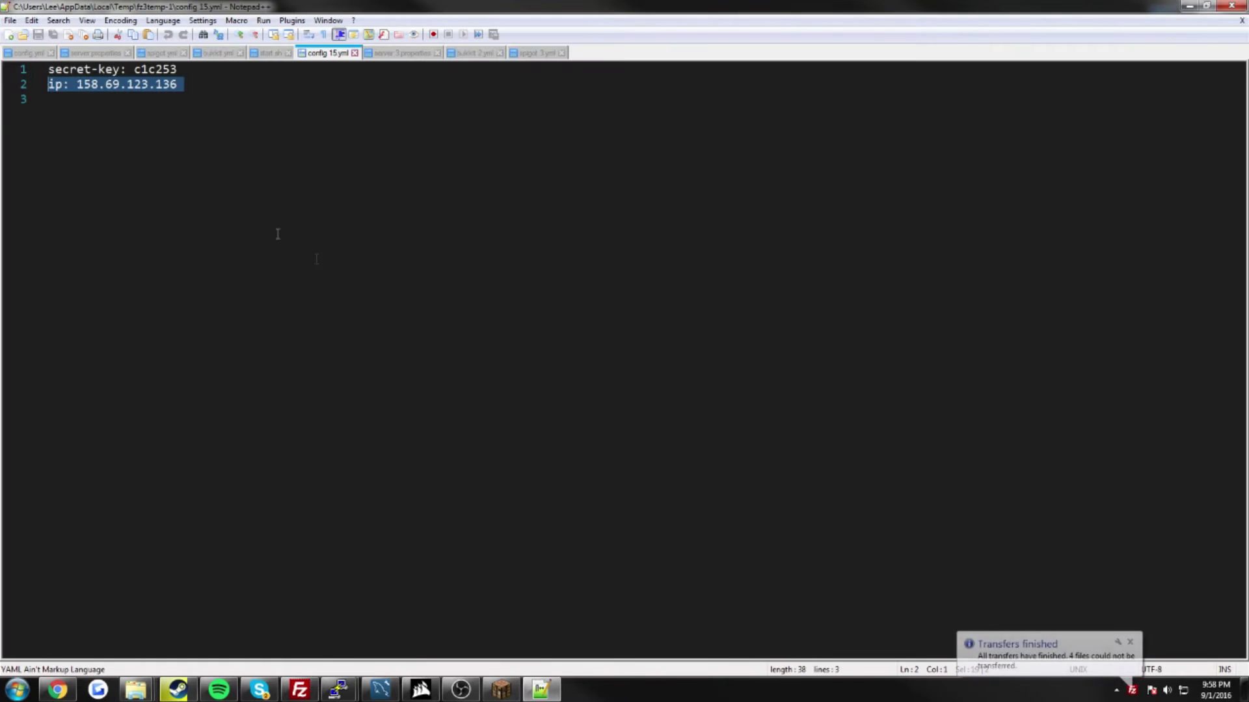
Step: Highlight the secret-key label, its value and the ip entry, then minimise Notepad++
{"action": "left_click", "coordinate": [73, 69]}
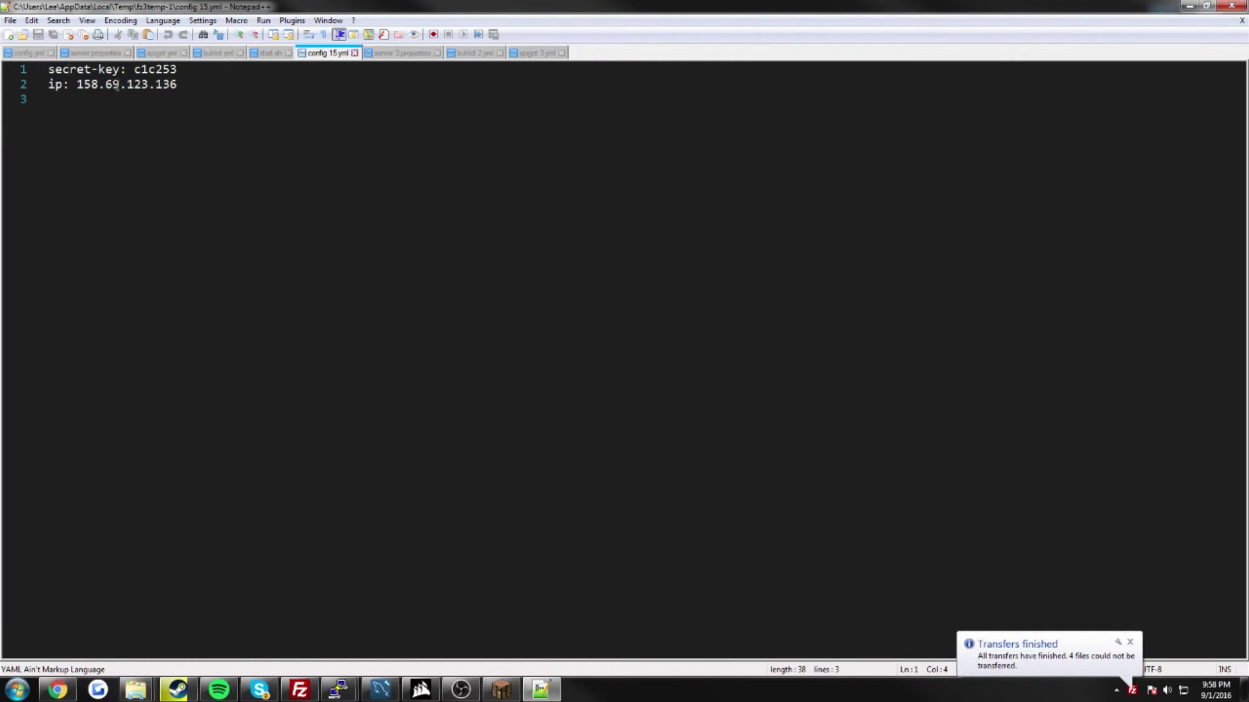
{"action": "left_click_drag", "start_coordinate": [127, 69], "coordinate": [47, 70]}
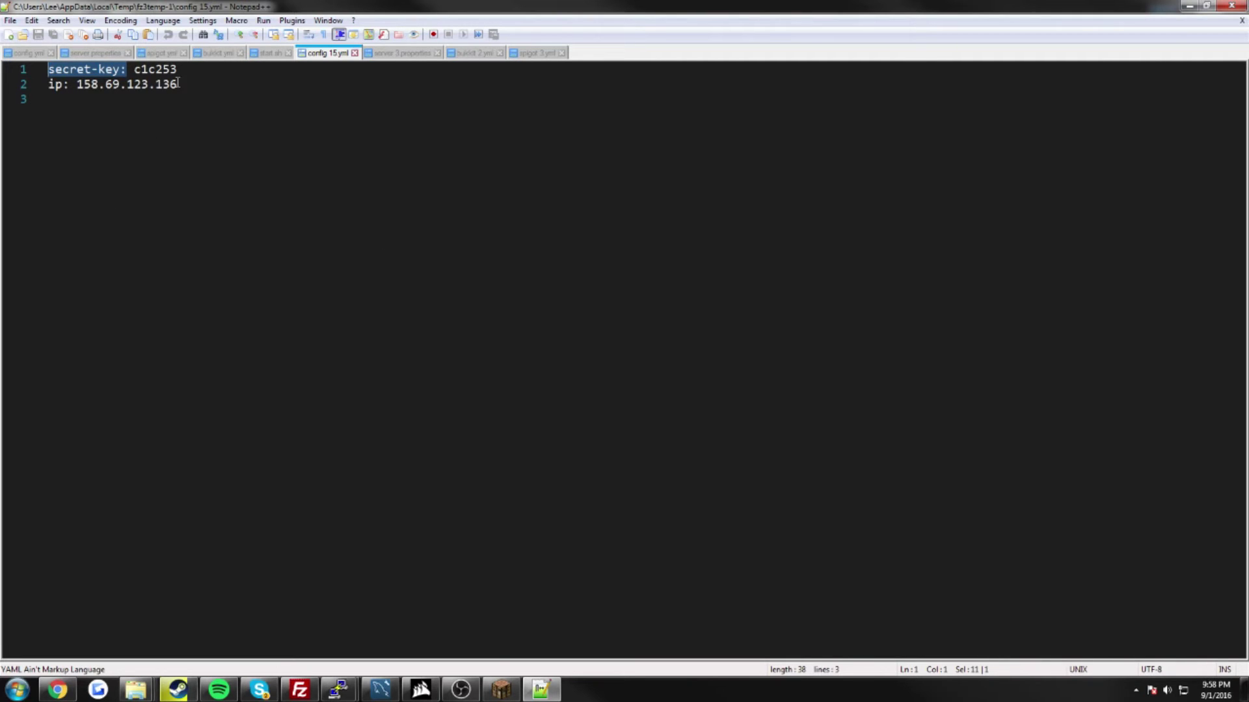
{"action": "left_click_drag", "start_coordinate": [176, 69], "coordinate": [134, 69]}
{"action": "left_click", "coordinate": [168, 113]}
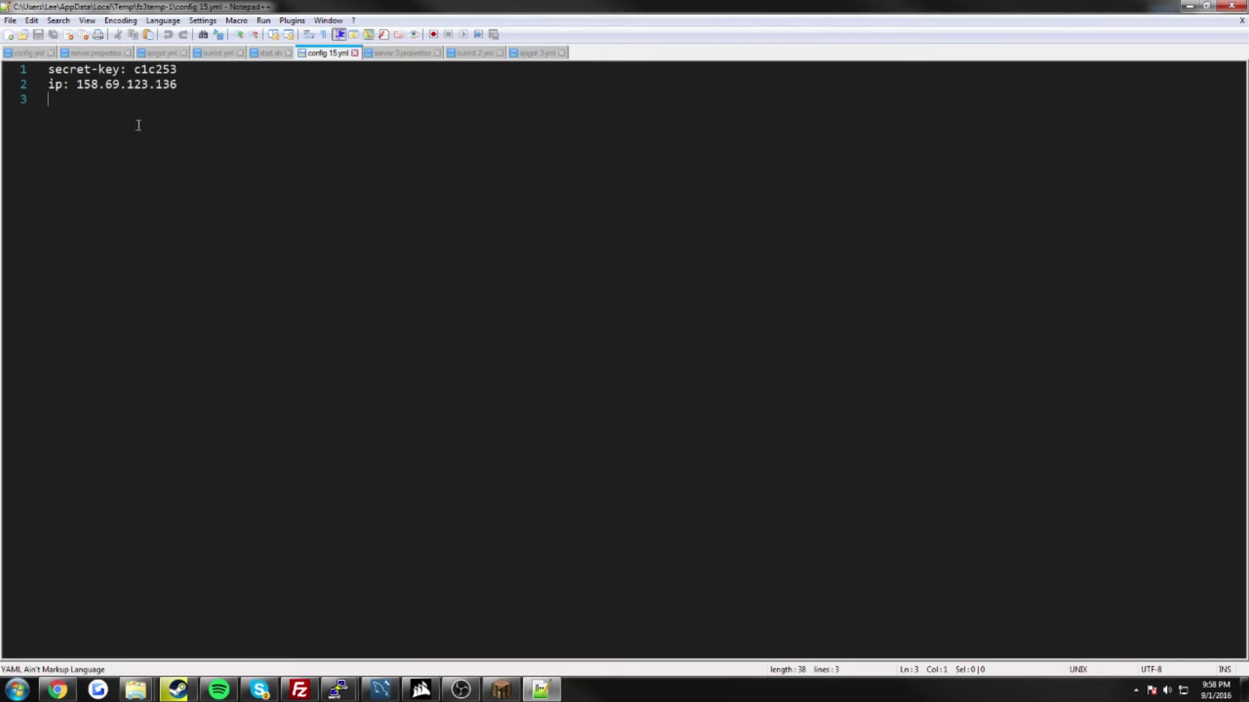
{"action": "left_click_drag", "start_coordinate": [49, 83], "coordinate": [140, 85]}
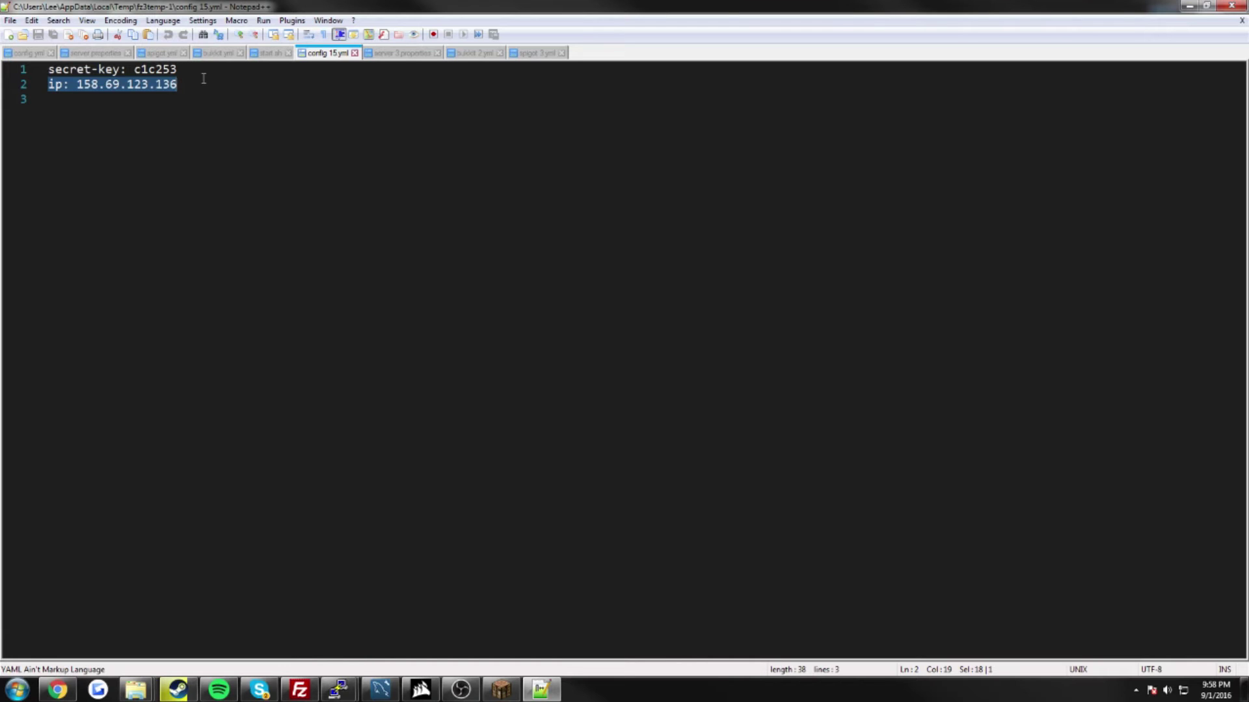
{"action": "left_click", "coordinate": [1188, 7]}
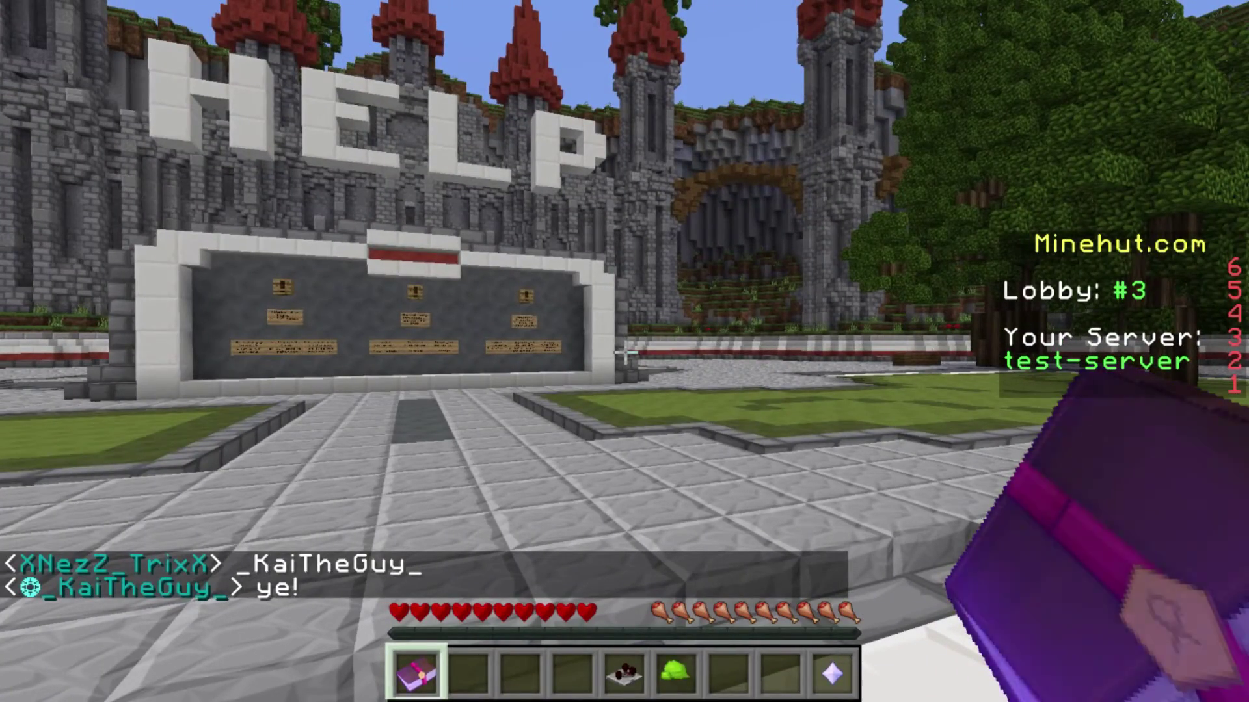
Step: Run /server-key regen in chat to generate a new Minehut secret key
{"action": "key", "text": "slash"}
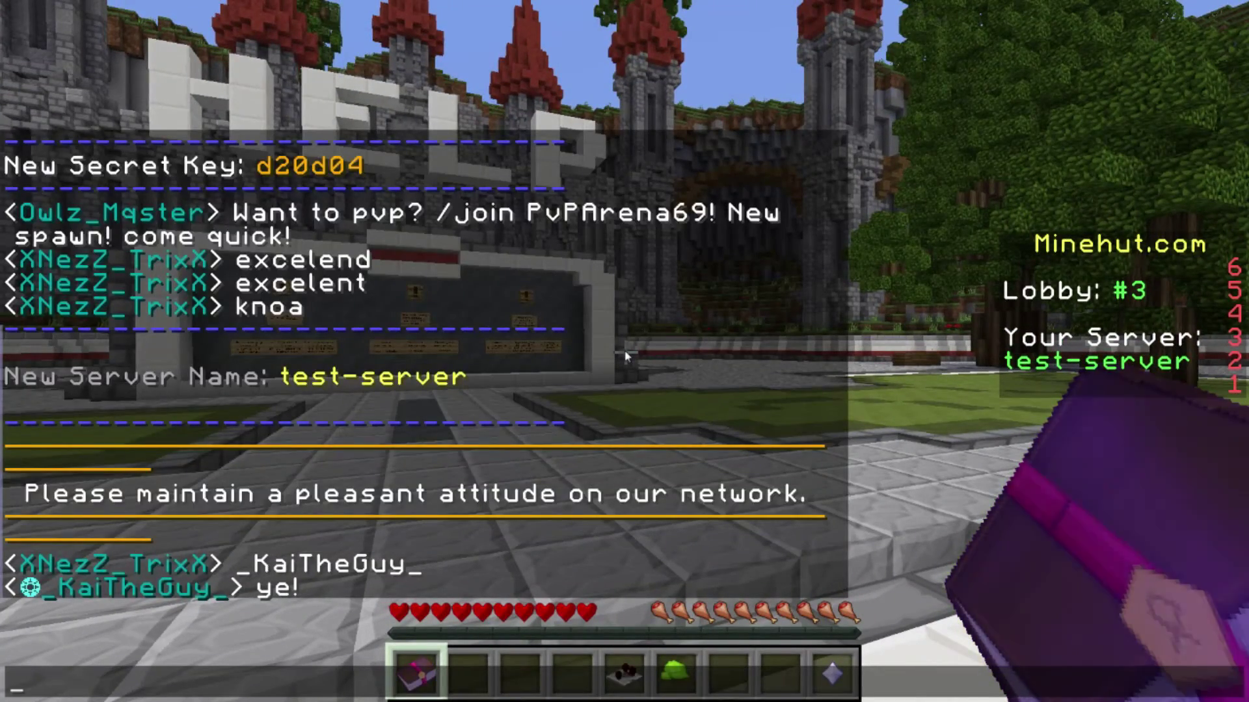
{"action": "type", "text": "s"}
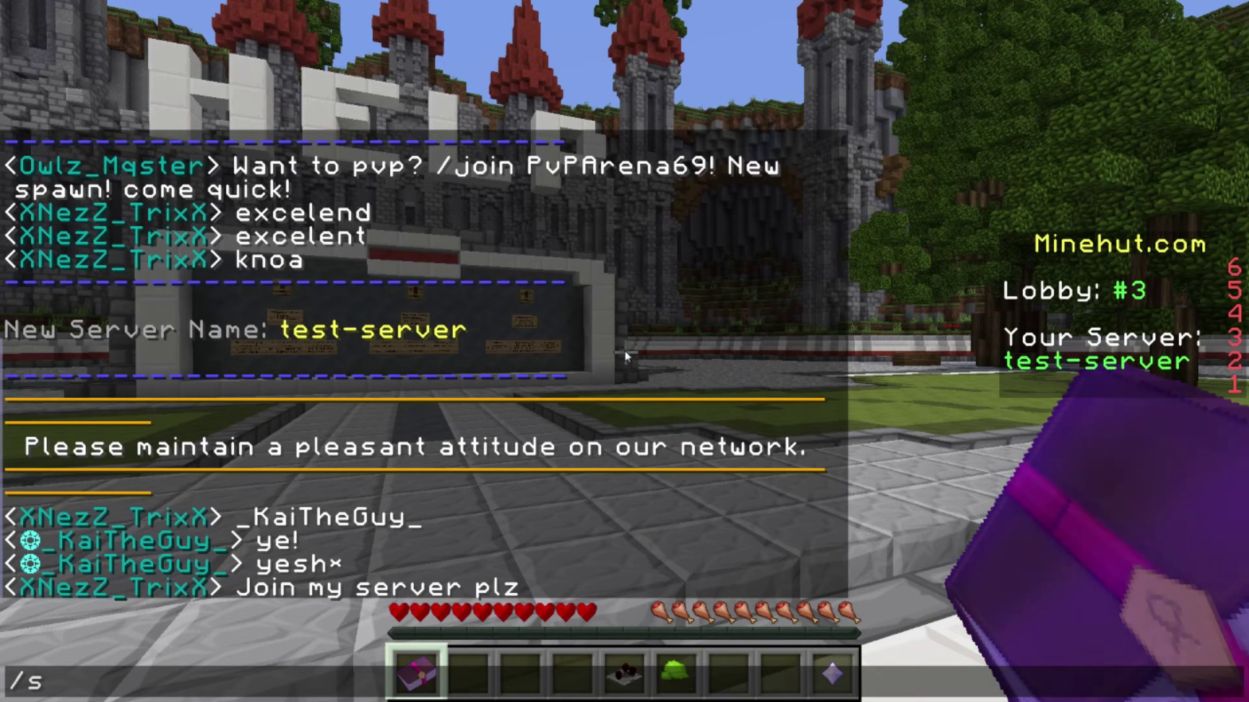
{"action": "type", "text": "erver-"}
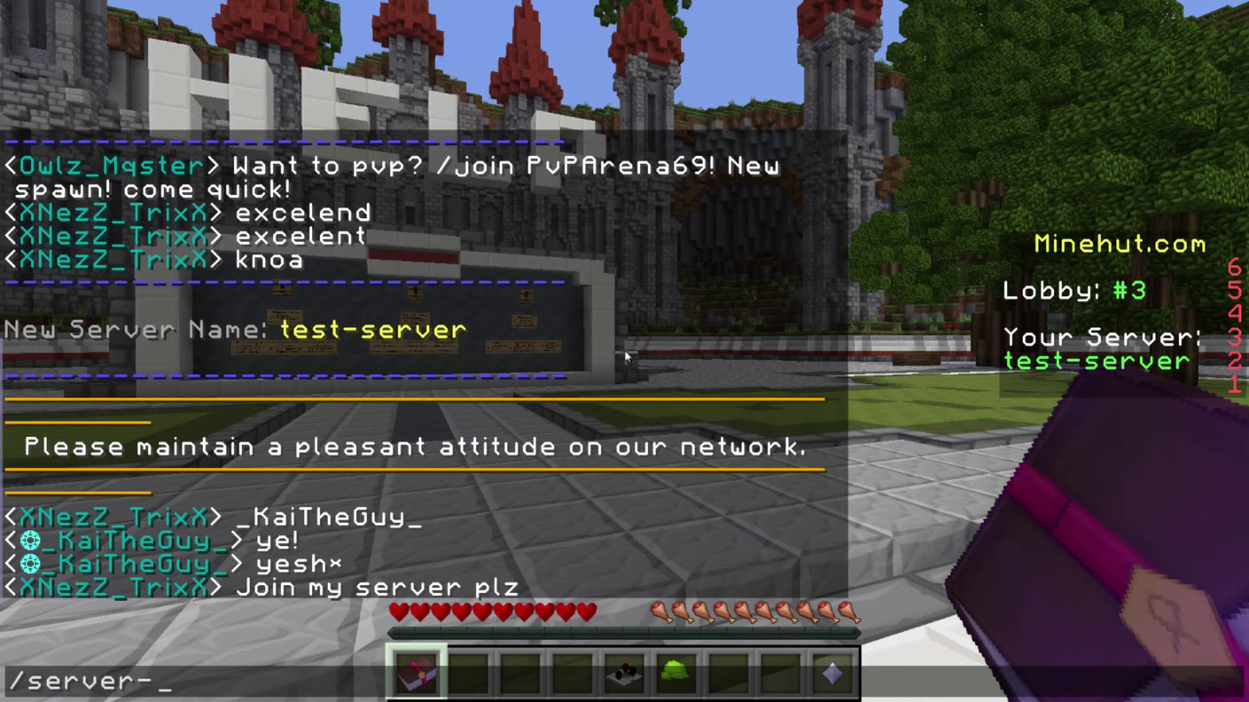
{"action": "type", "text": "key regen"}
{"action": "key", "text": "Return"}
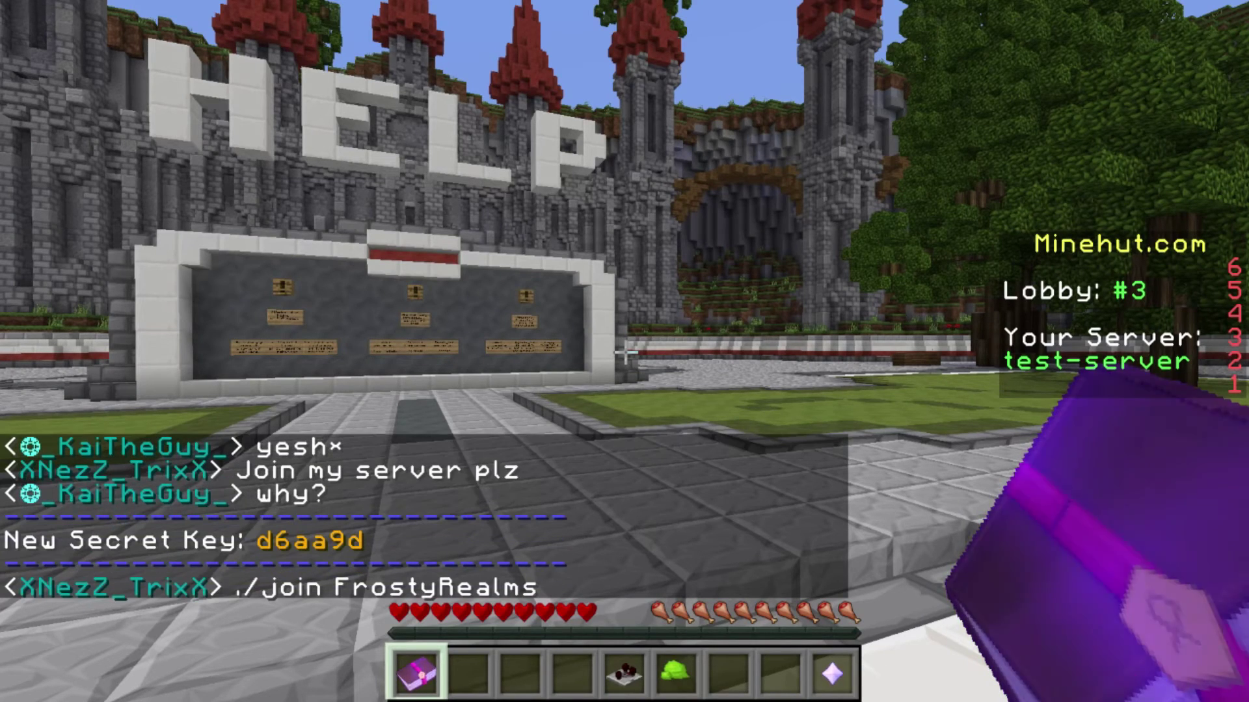
Step: Show the current key with /server-key and take the game out of fullscreen
{"action": "key", "text": "t"}
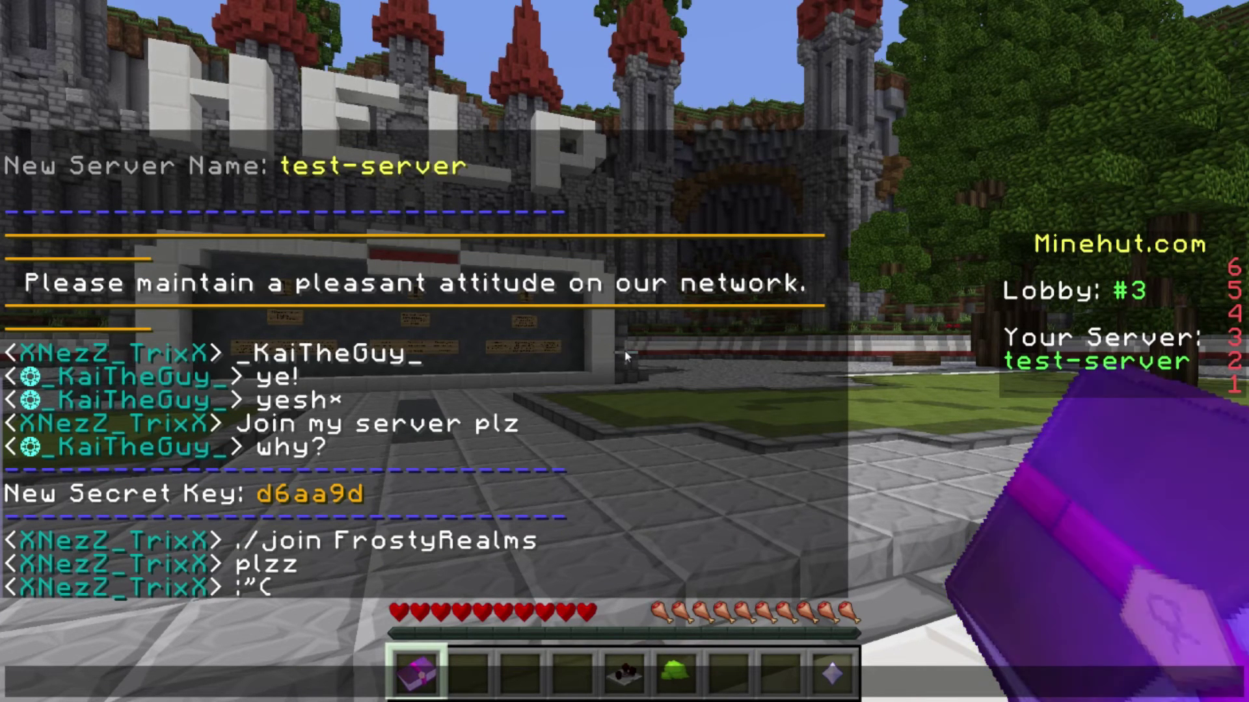
{"action": "key", "text": "Up"}
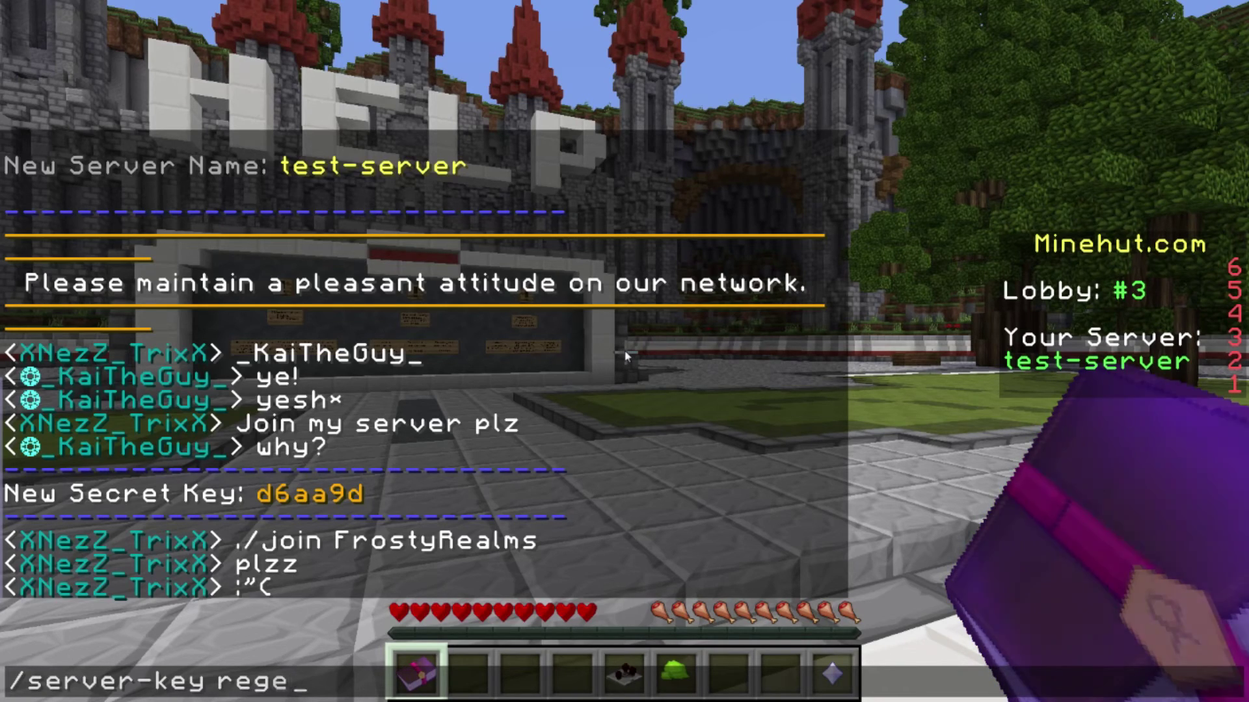
{"action": "key", "text": "BackSpace"}
{"action": "key", "text": "BackSpace"}
{"action": "key", "text": "BackSpace"}
{"action": "key", "text": "BackSpace"}
{"action": "key", "text": "BackSpace"}
{"action": "key", "text": "Return"}
{"action": "key", "text": "t"}
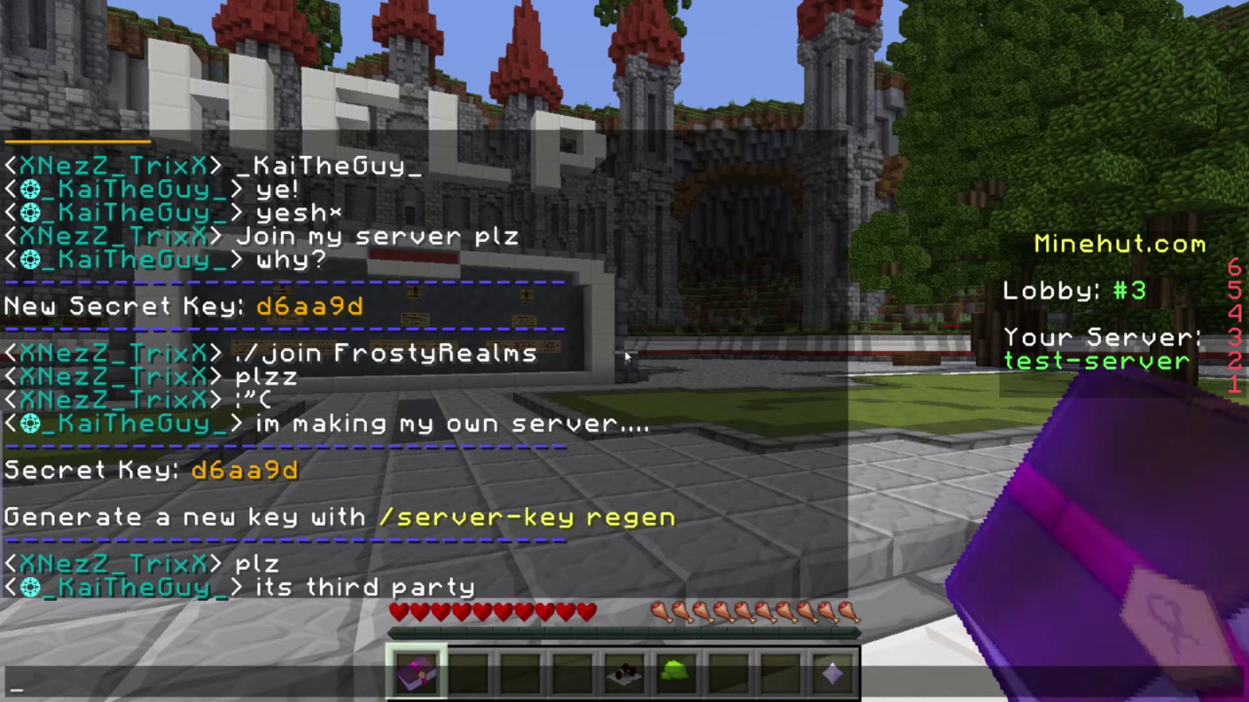
{"action": "key", "text": "F11"}
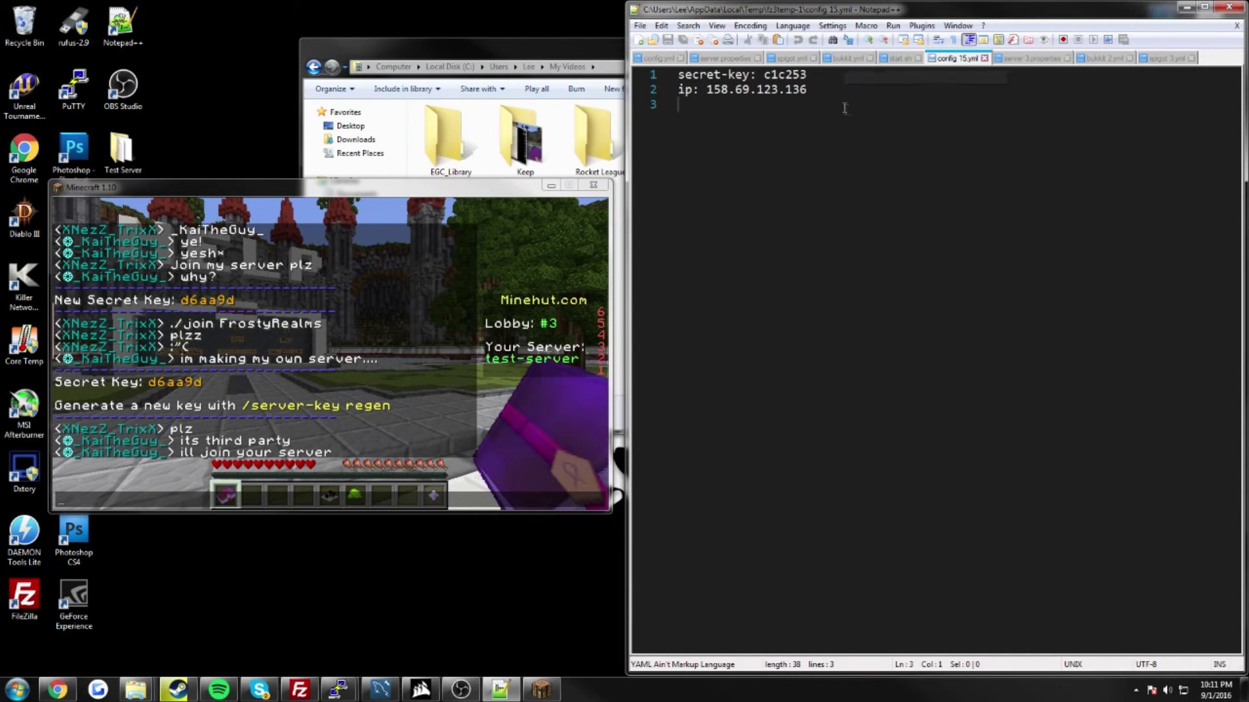
Step: Replace line 1's secret-key value with the new Minehut key, save config.yml, and minimise the editor
{"action": "left_click", "coordinate": [812, 76]}
{"action": "left_click_drag", "start_coordinate": [812, 76], "coordinate": [764, 77]}
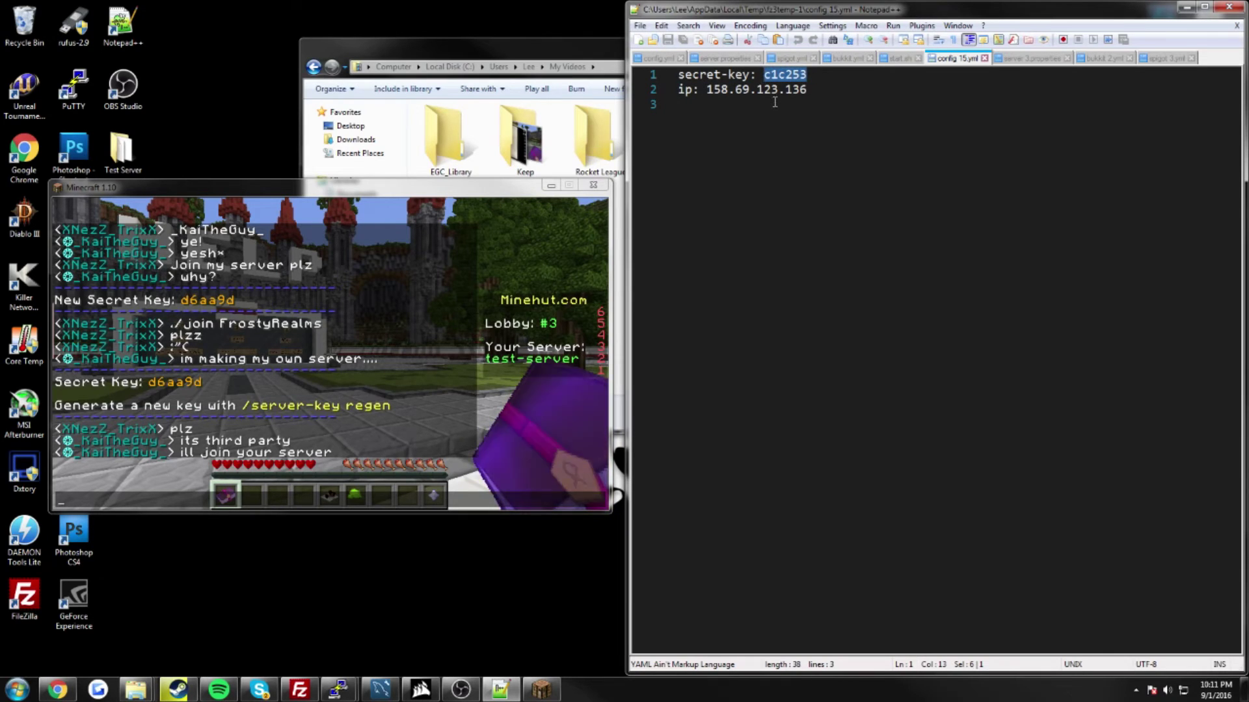
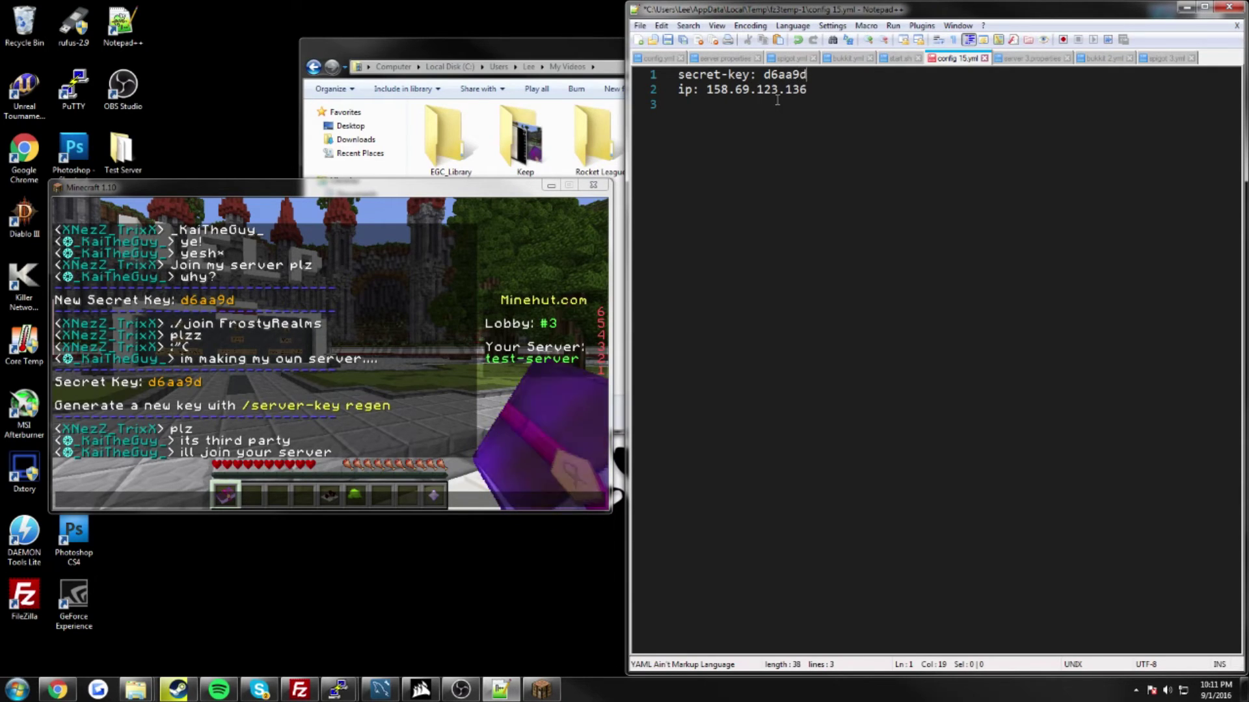
{"action": "left_click_drag", "start_coordinate": [707, 89], "coordinate": [807, 89]}
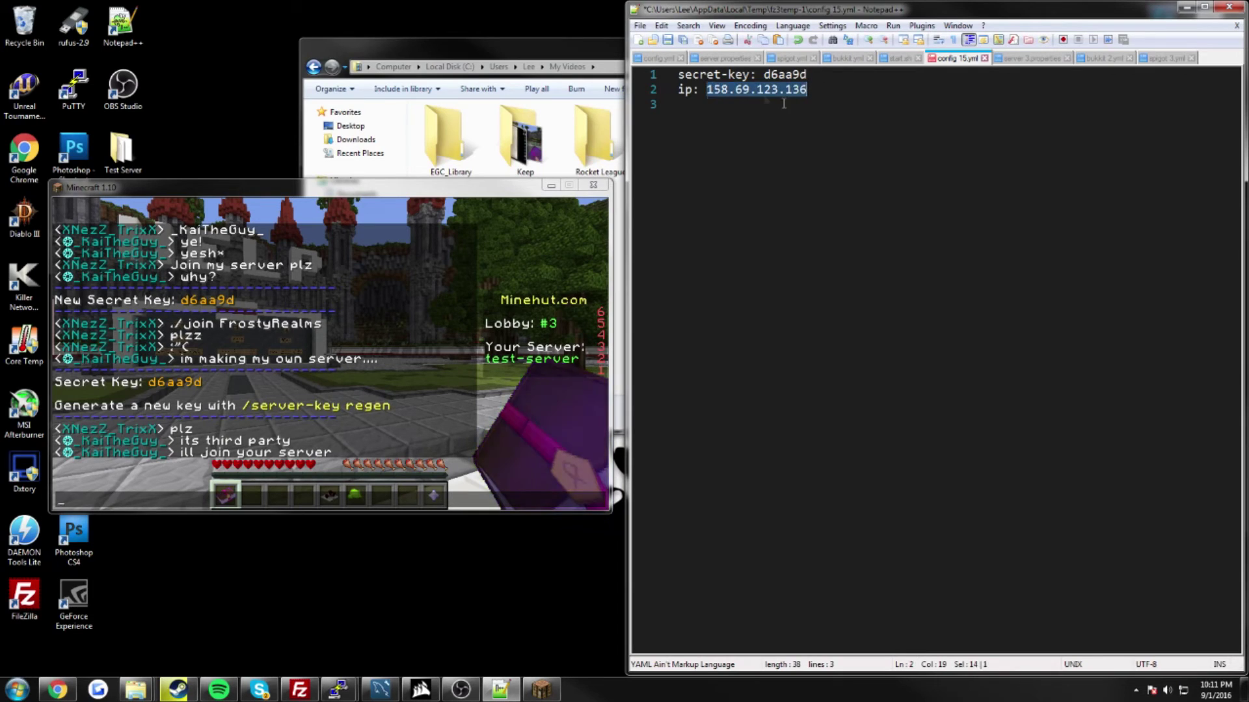
{"action": "left_click", "coordinate": [668, 40]}
{"action": "left_click", "coordinate": [1228, 7]}
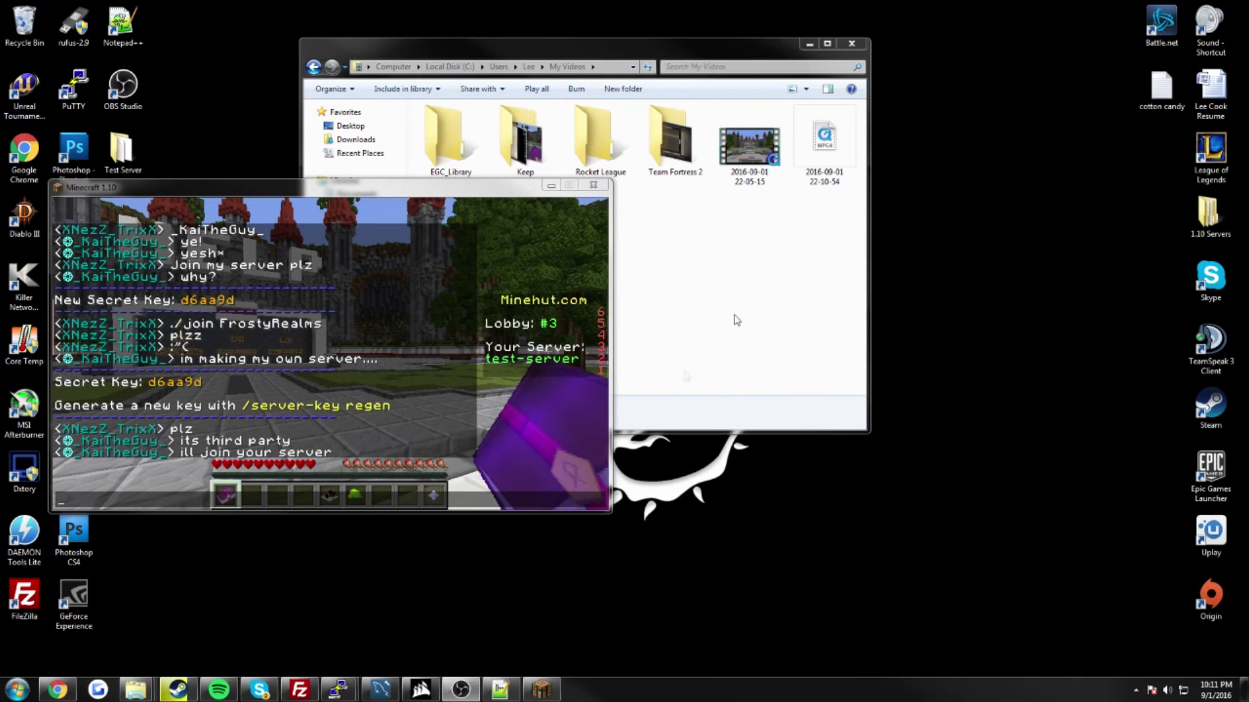
Step: Upload the changed config.yml and send stop in the PuTTY server console
{"action": "left_click", "coordinate": [300, 690]}
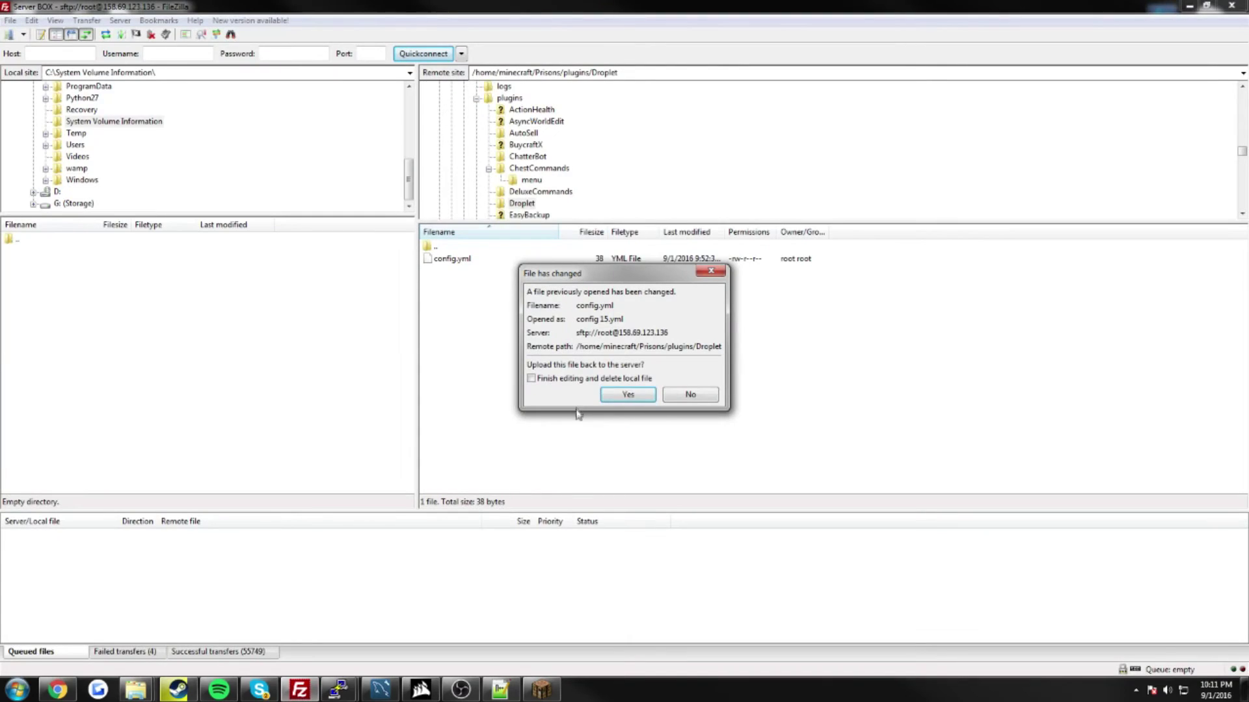
{"action": "left_click", "coordinate": [628, 397]}
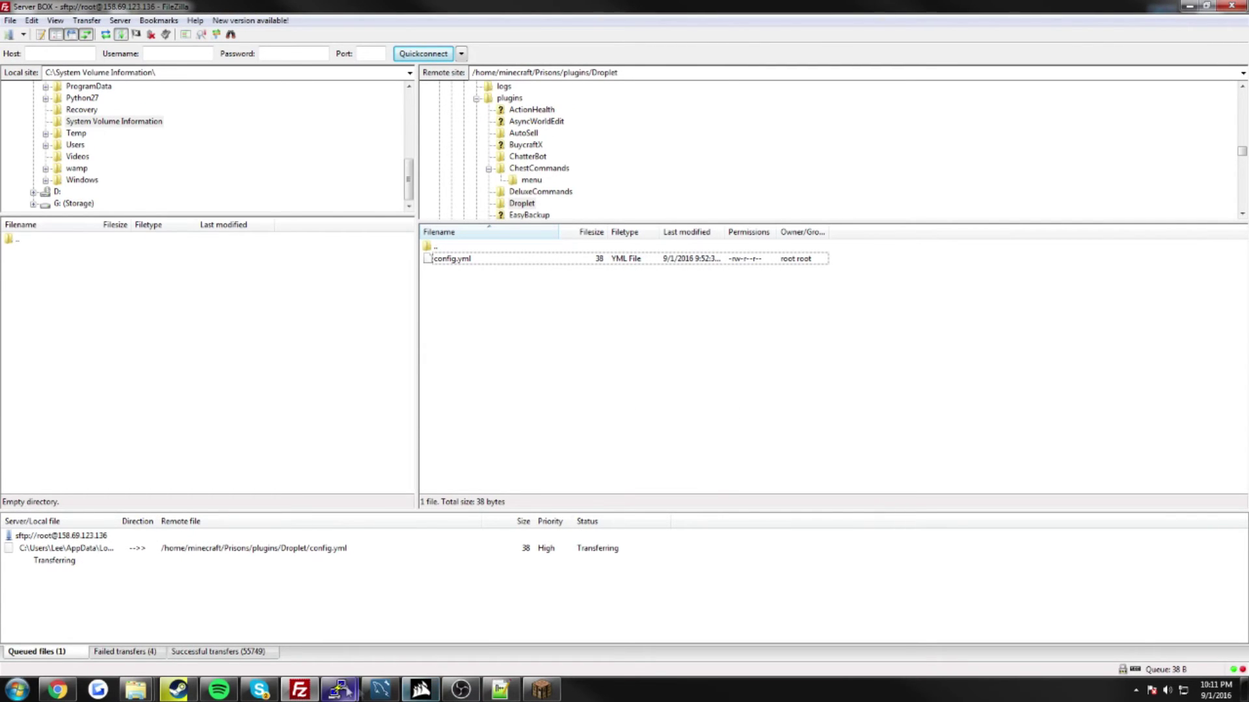
{"action": "mouse_move", "coordinate": [339, 690]}
{"action": "left_click", "coordinate": [413, 646]}
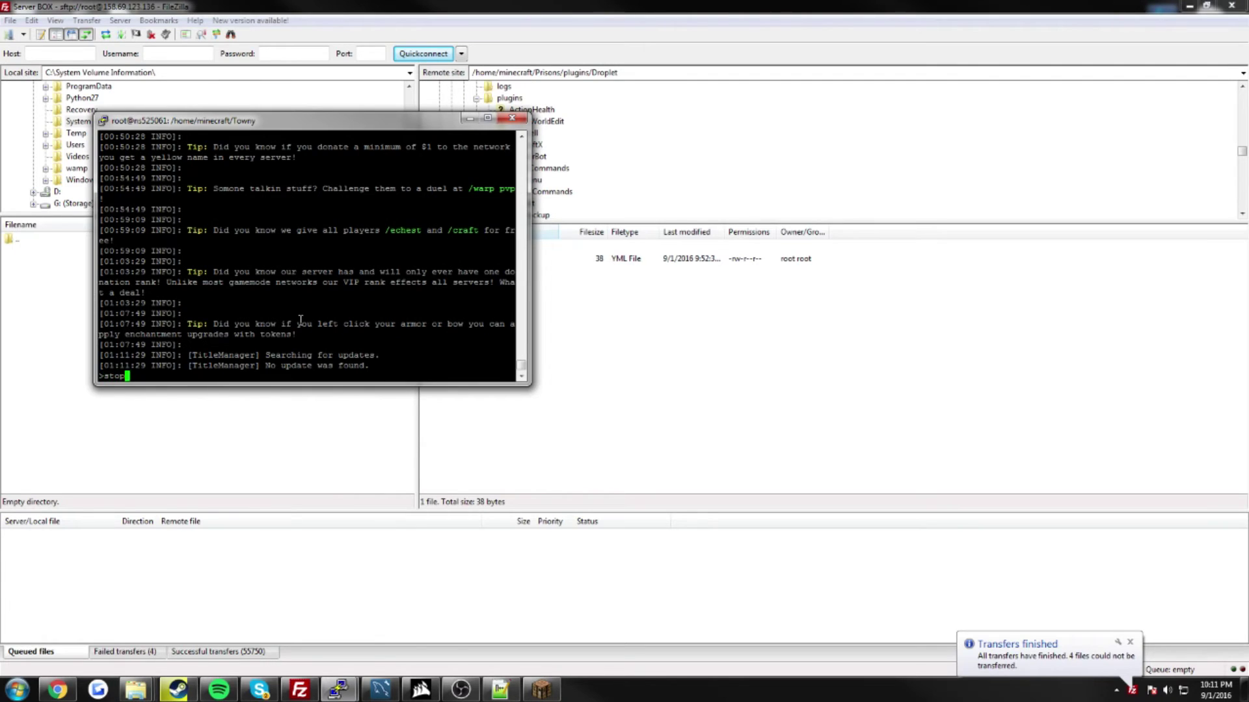
{"action": "type", "text": "stop"}
{"action": "key", "text": "Return"}
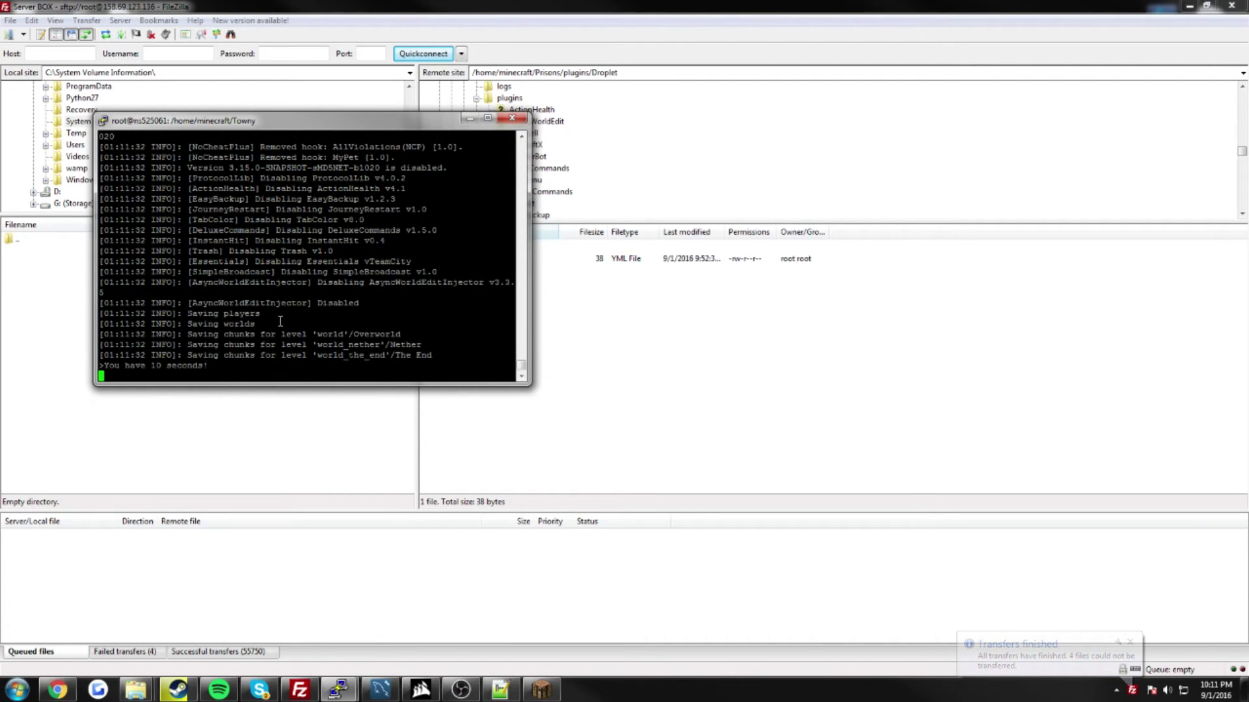
Step: Restore the Minecraft window and place it at the upper right beside the console
{"action": "left_click", "coordinate": [541, 689]}
{"action": "left_click_drag", "start_coordinate": [360, 196], "coordinate": [815, 158]}
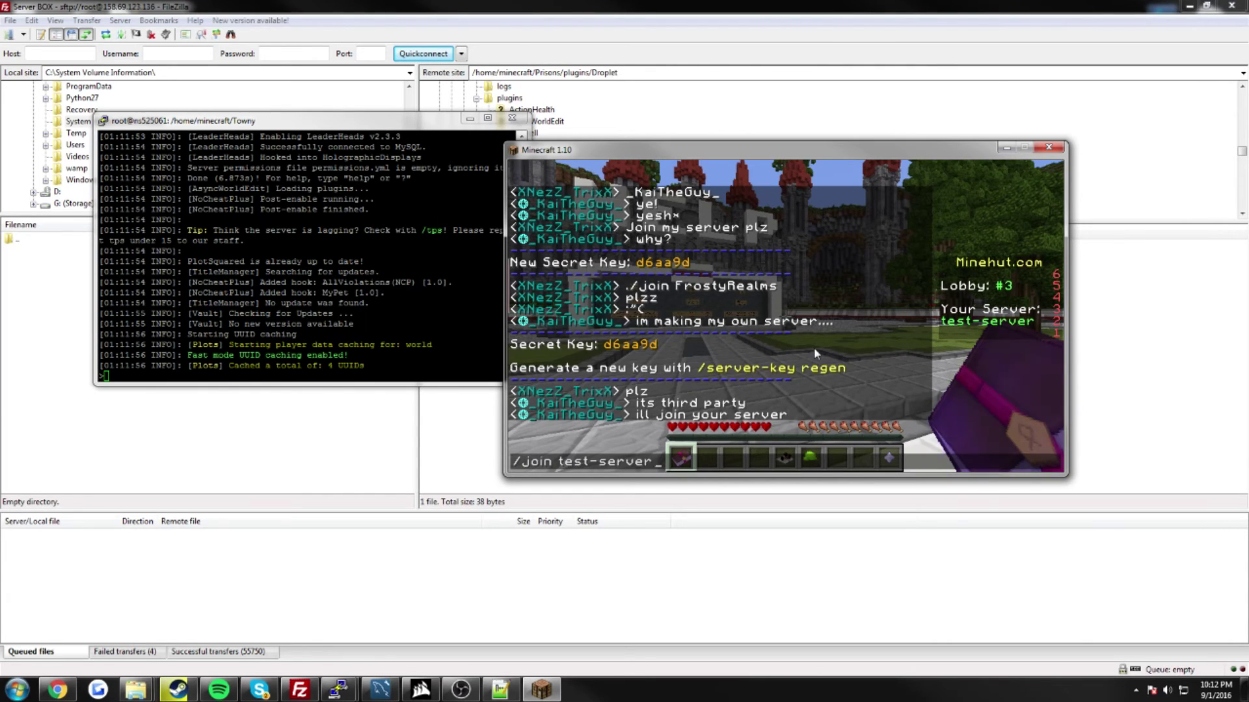
Step: Join test-server from the Minehut lobby and highlight the player-joined line in the server console
{"action": "key", "text": "Return"}
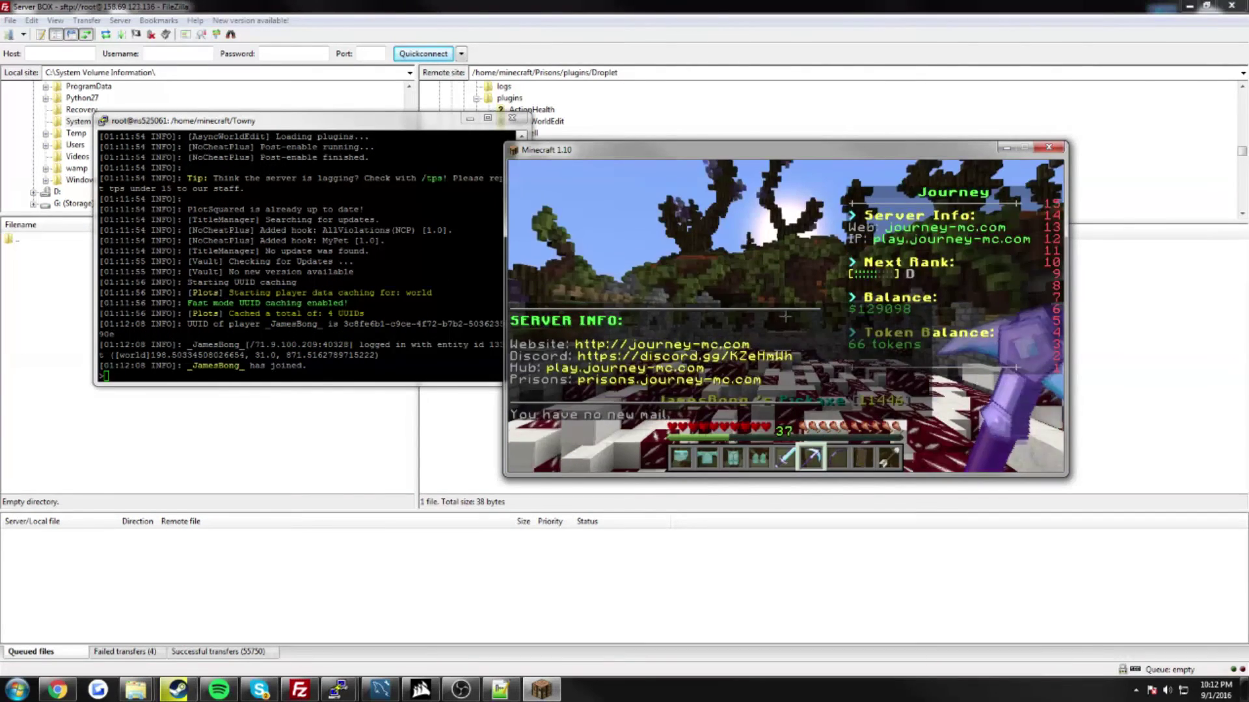
{"action": "key", "text": "w"}
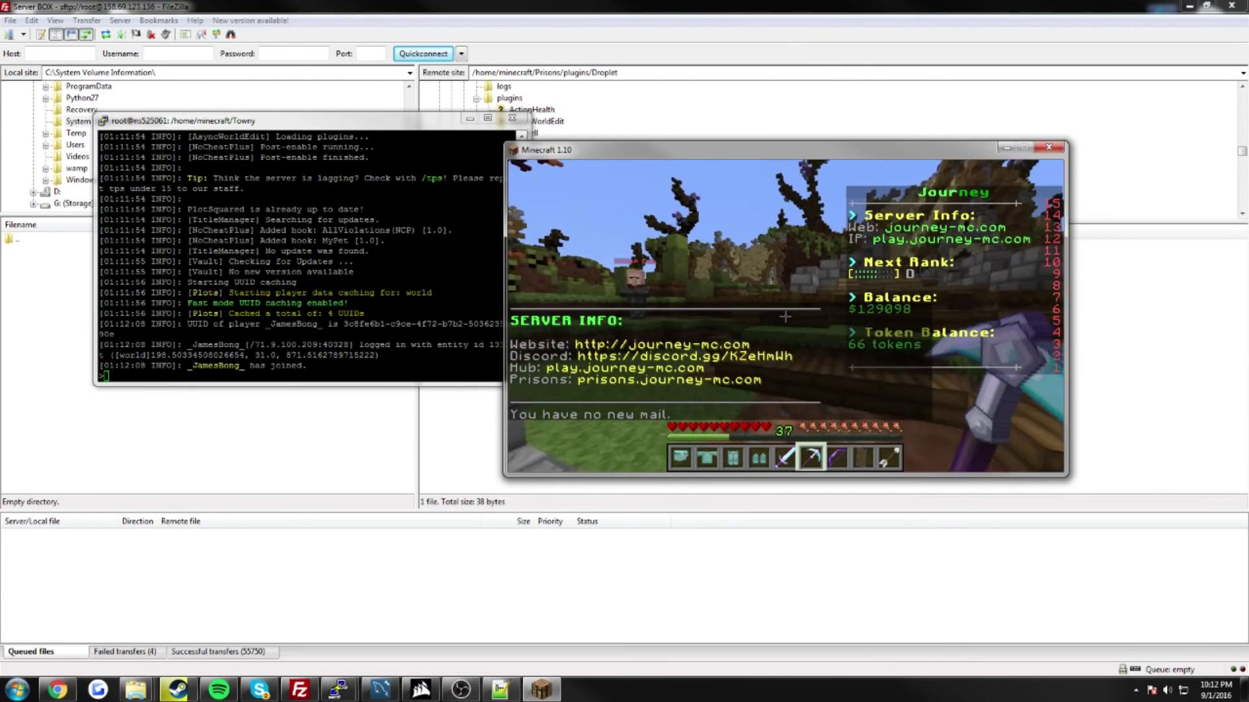
{"action": "key", "text": "Escape"}
{"action": "left_click", "coordinate": [246, 130]}
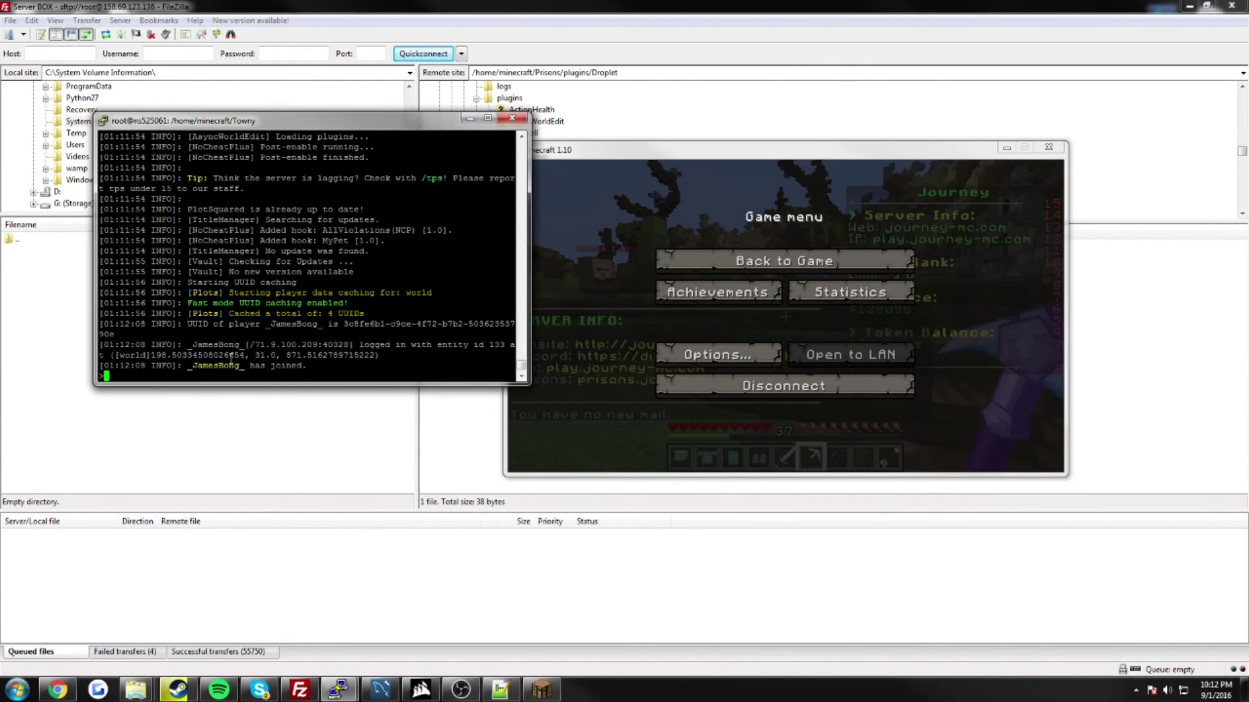
{"action": "left_click_drag", "start_coordinate": [351, 372], "coordinate": [193, 359]}
Step: Resume the game and walk past the stone walls toward the trees and farmland
{"action": "left_click", "coordinate": [577, 152]}
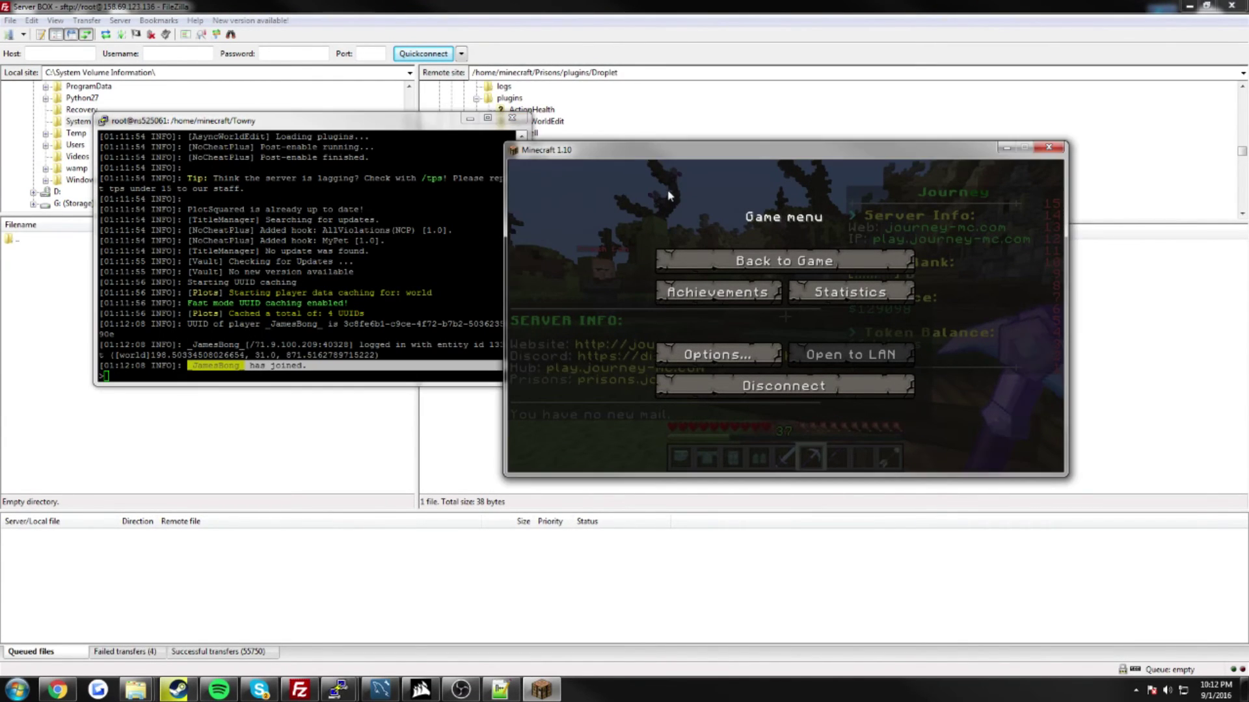
{"action": "key", "text": "Escape"}
{"action": "key", "text": "w"}
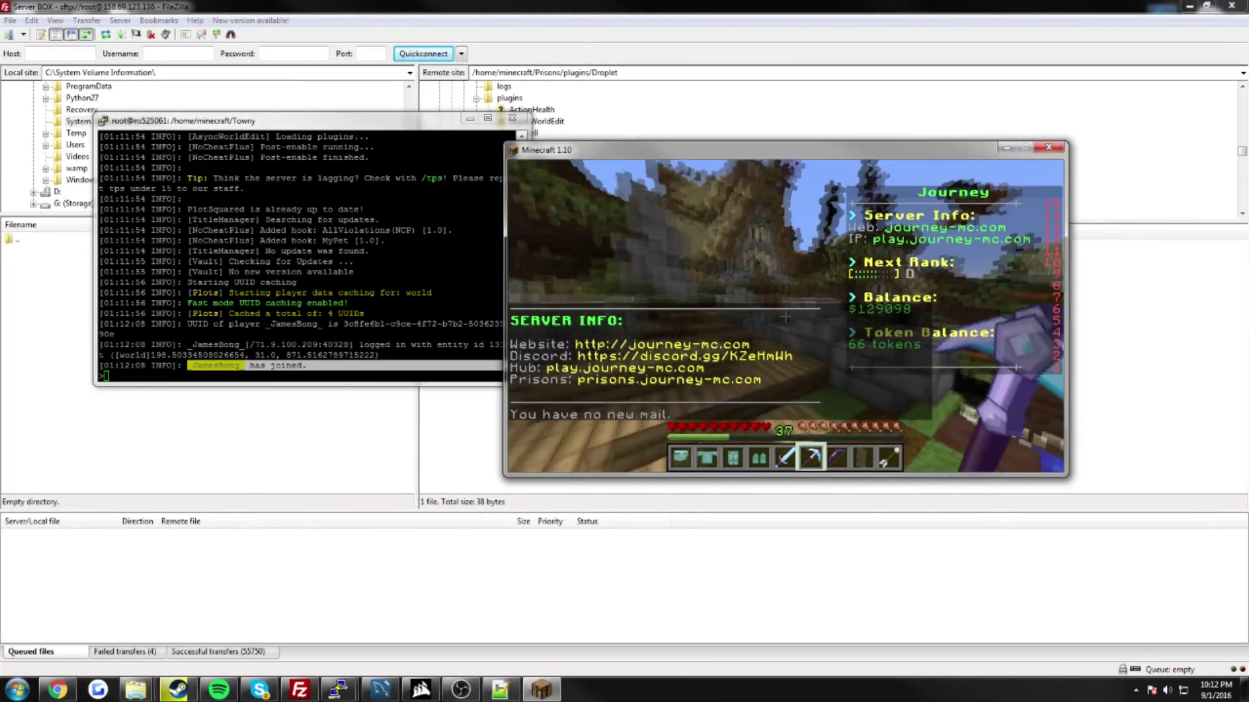
{"action": "key", "text": "w"}
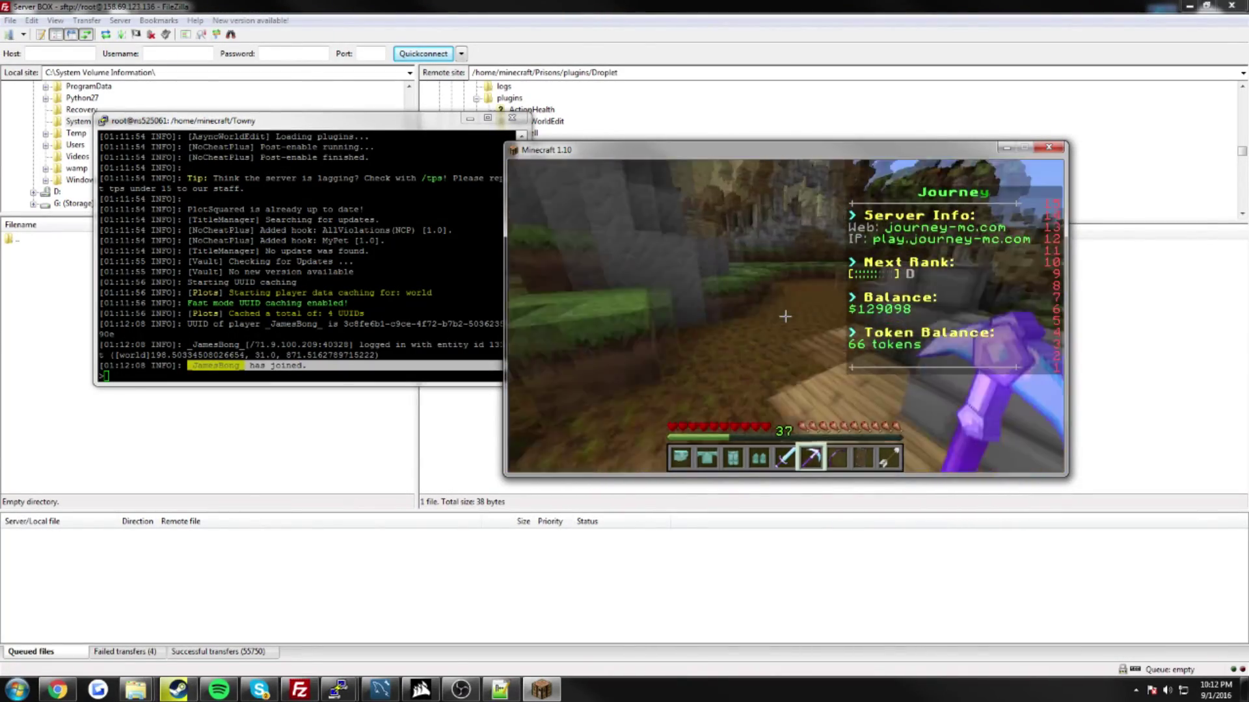
{"action": "key", "text": "w"}
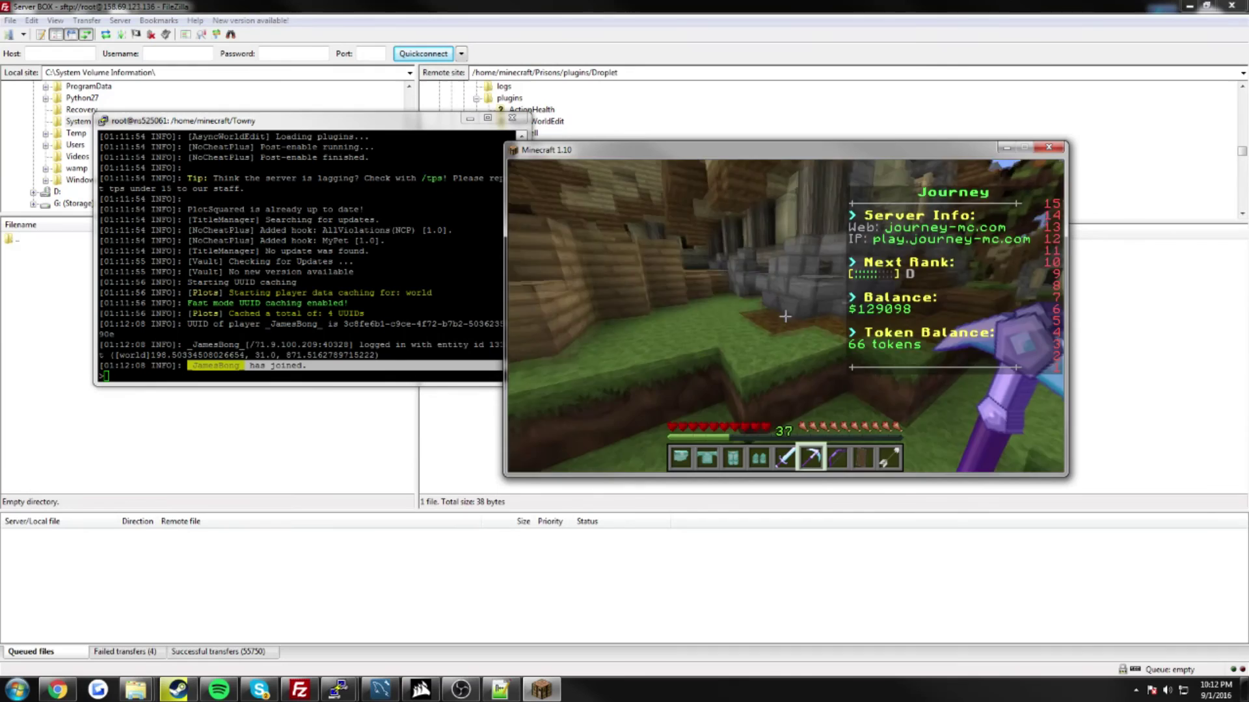
{"action": "key", "text": "w"}
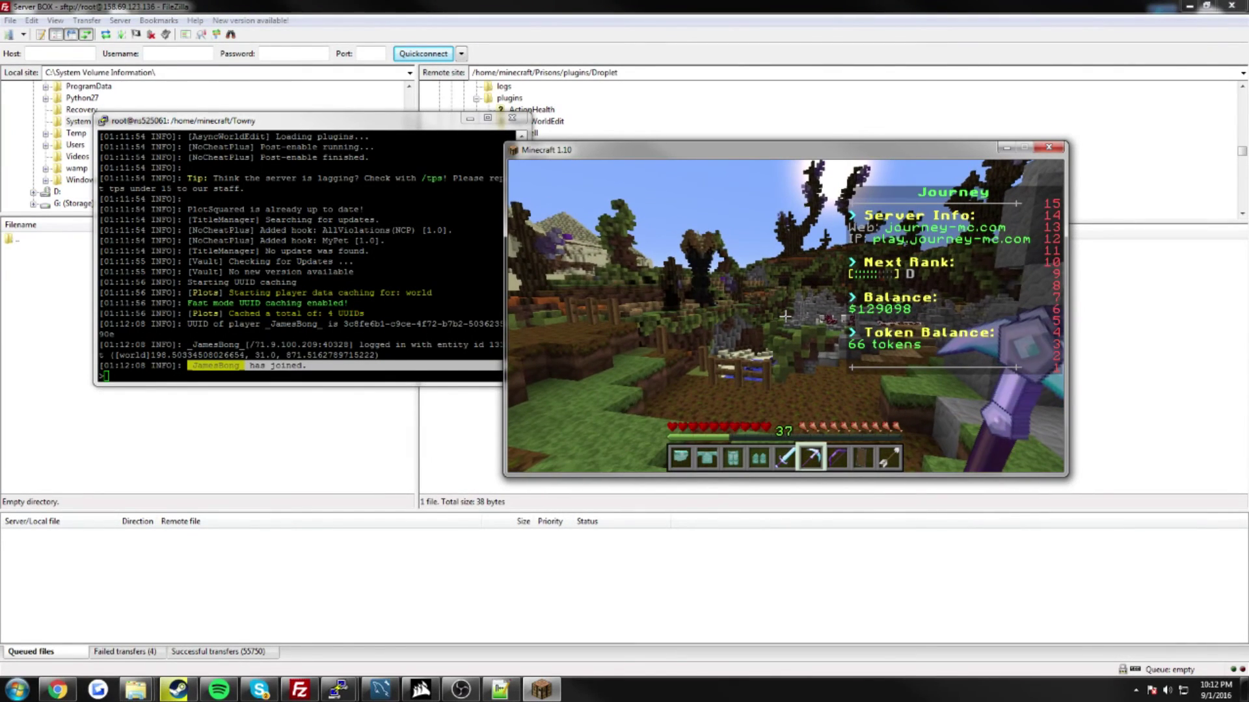